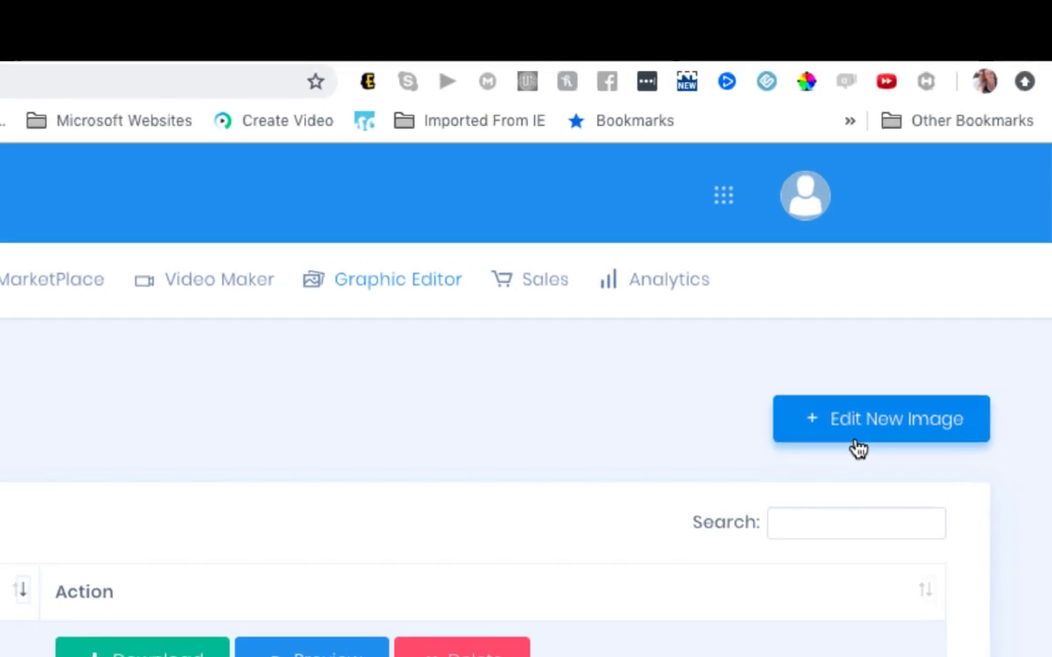
Create a new blank image 800 wide and 600 high in the graphic editor
click(858, 438)
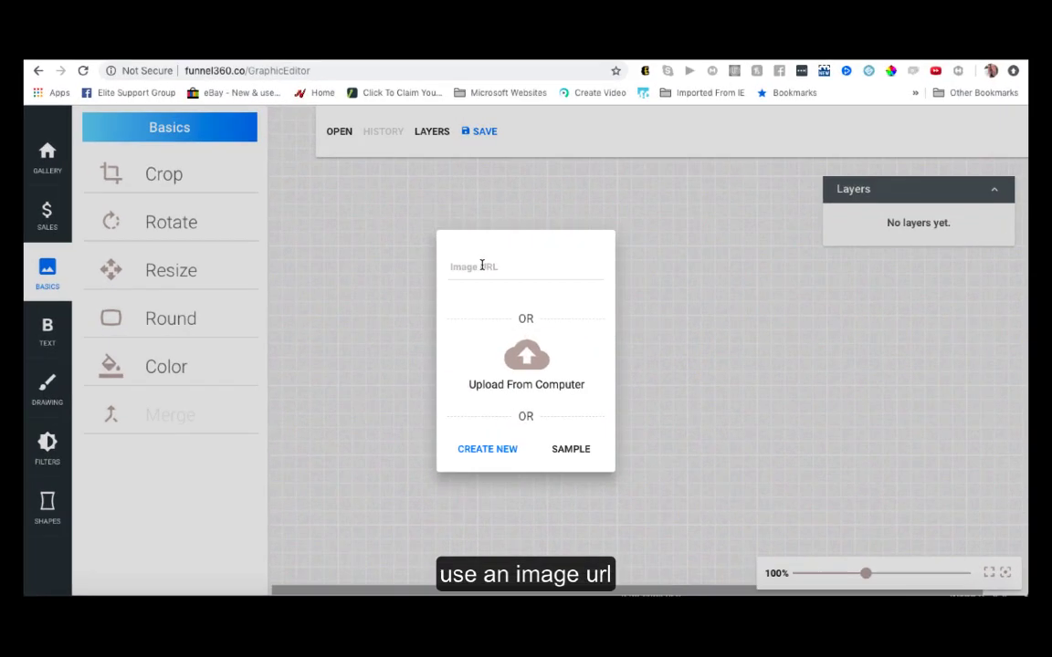
click(491, 277)
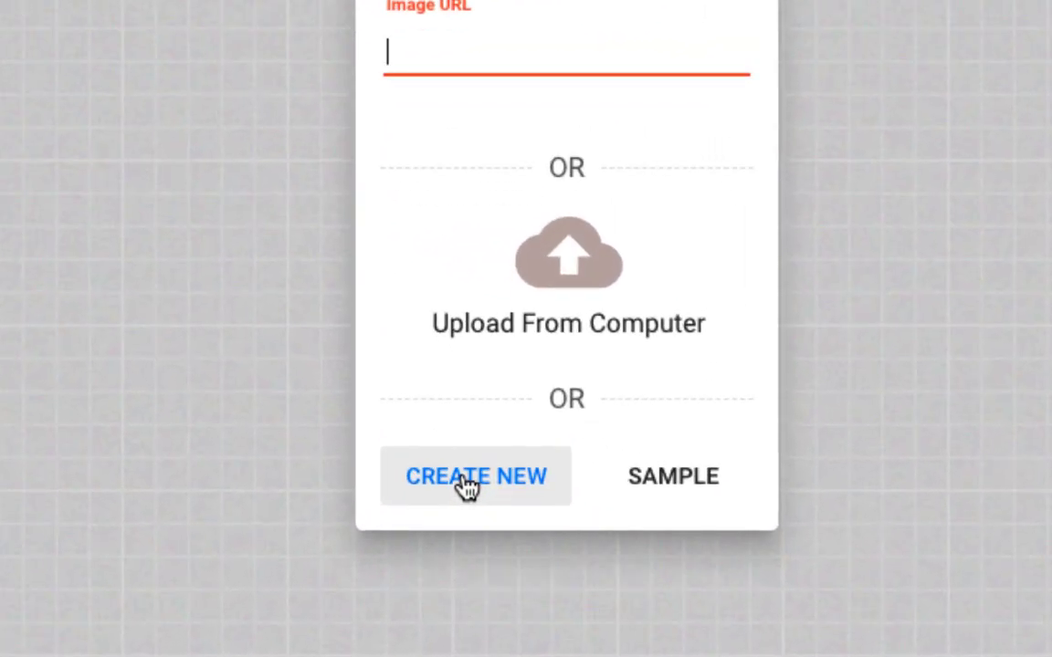
click(467, 486)
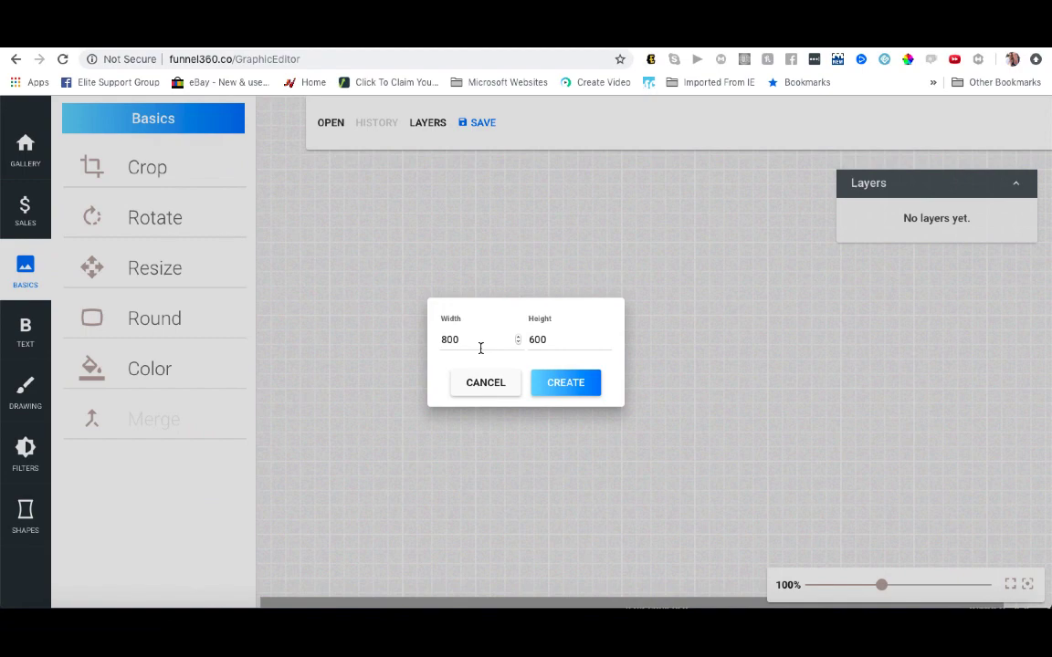
click(571, 387)
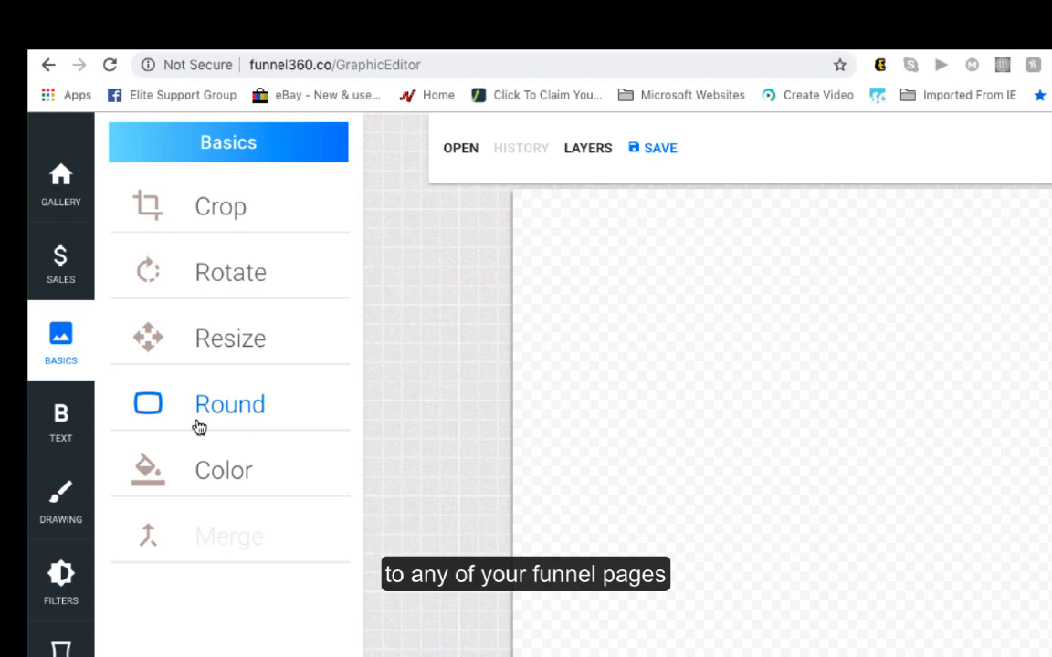
Dismiss the crop settings without cropping and set the canvas background color to red (#c22525)
click(200, 226)
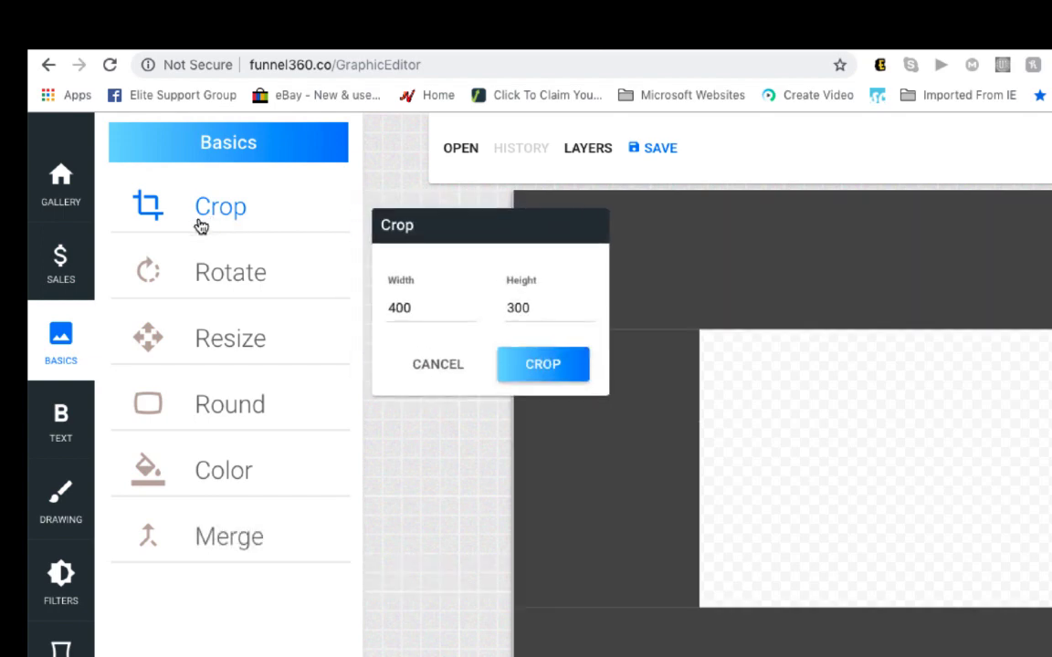
click(422, 368)
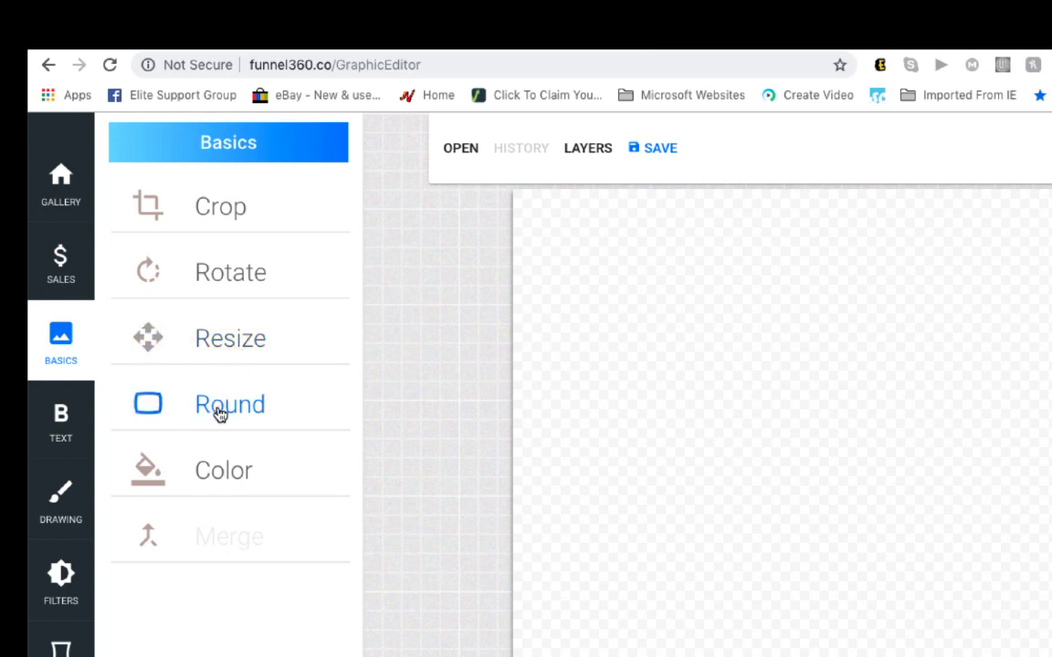
click(232, 471)
click(501, 316)
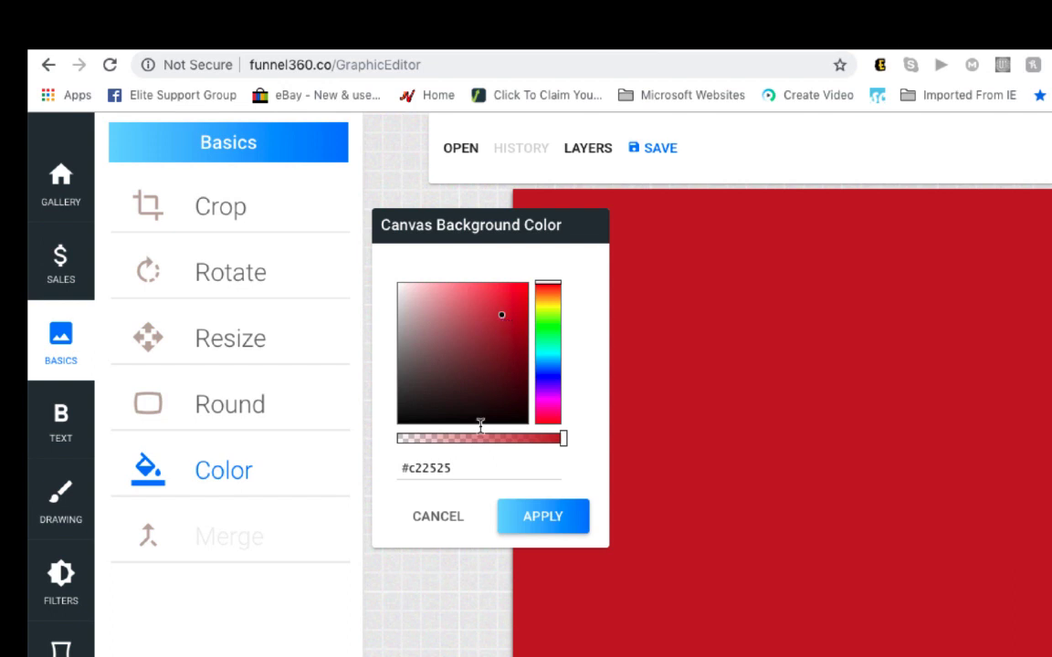
Examine the arrow, badge, banner and button graphics offered in the Sales collection
click(50, 262)
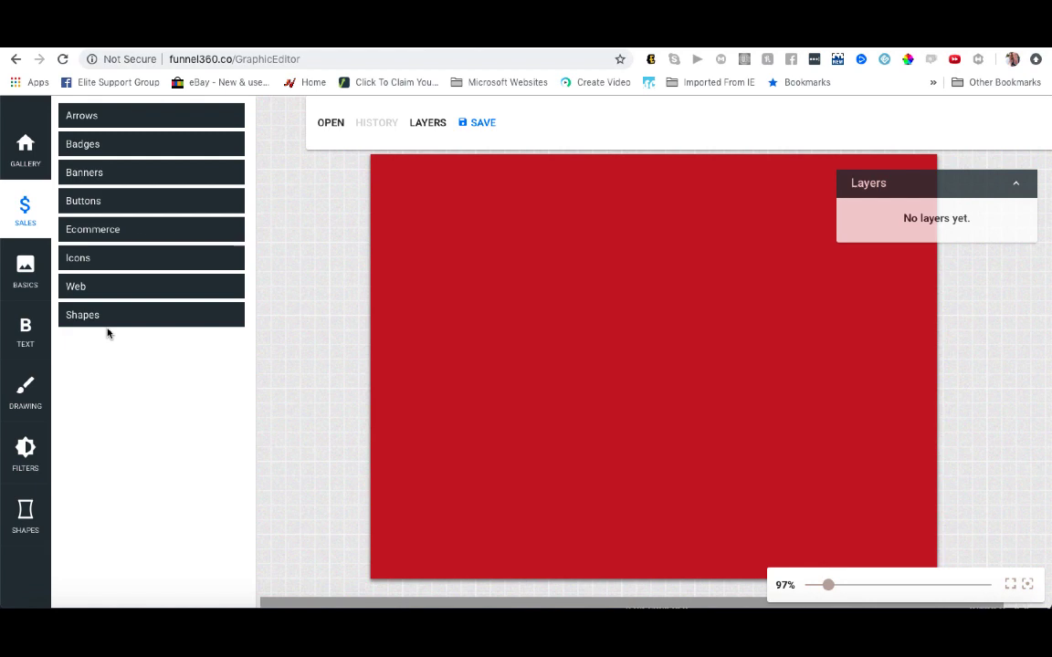
click(91, 117)
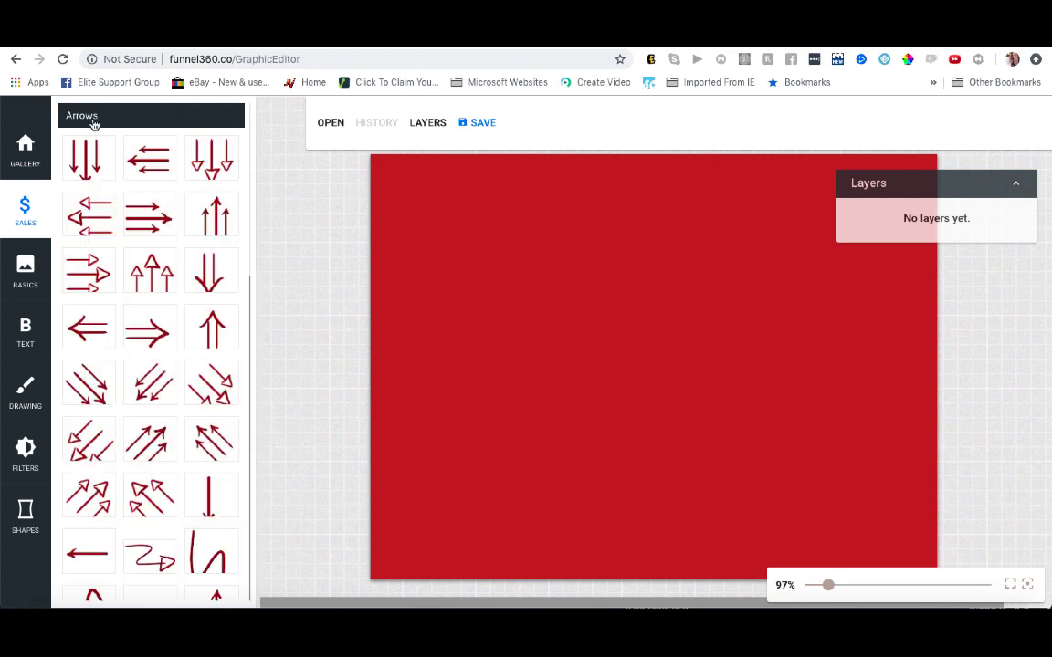
click(92, 117)
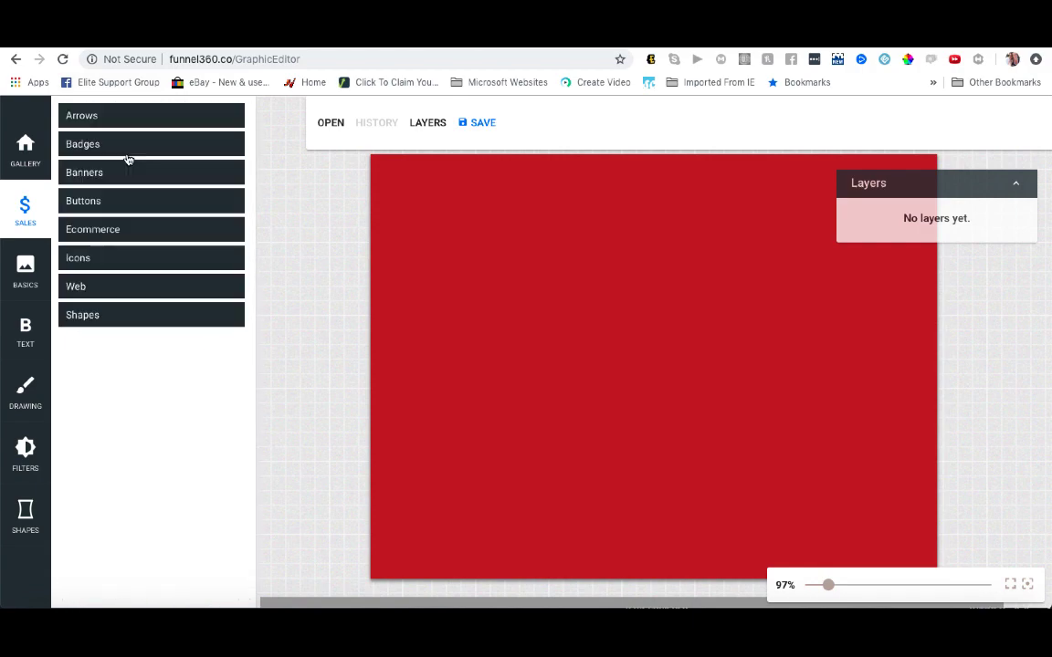
click(128, 146)
click(126, 146)
click(113, 175)
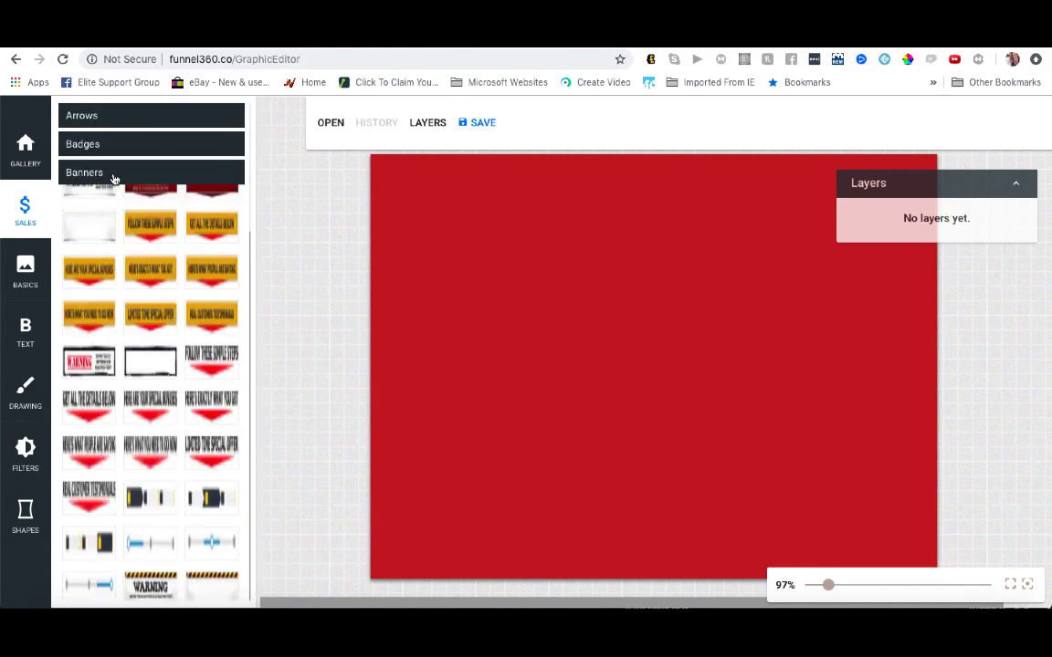
click(111, 180)
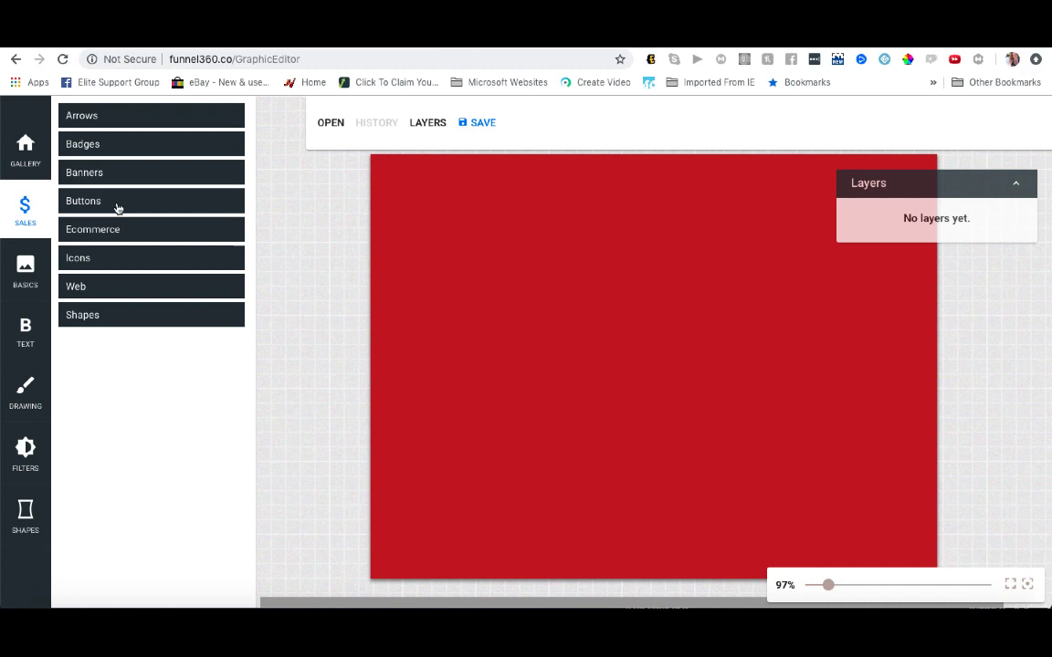
click(117, 208)
scroll(151, 372, down, 2)
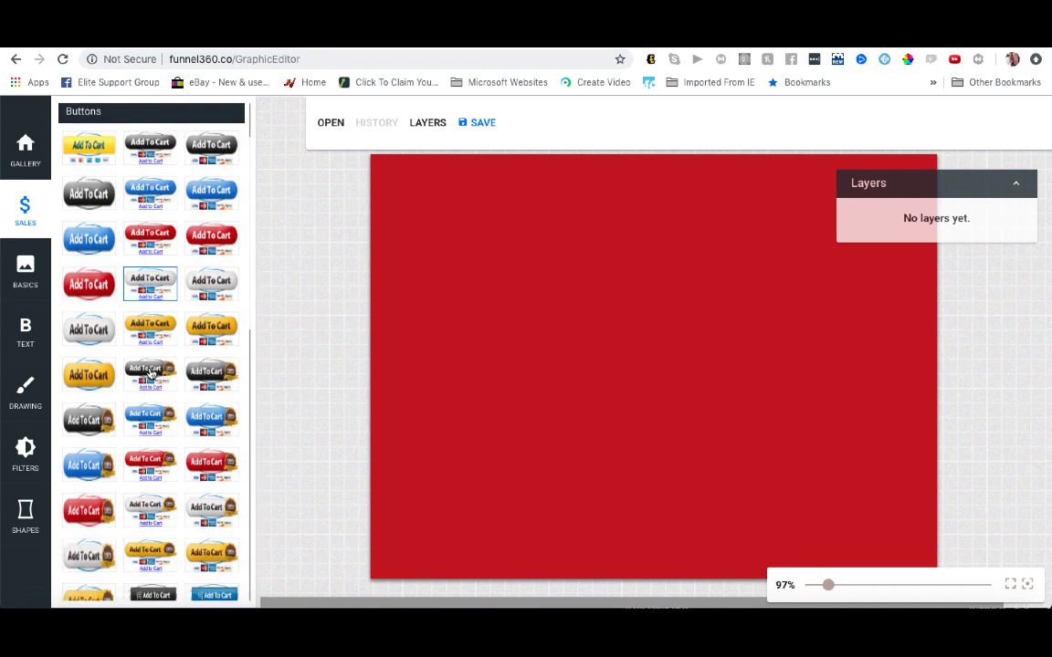
scroll(150, 373, down, 2)
scroll(151, 372, up, 6)
click(126, 202)
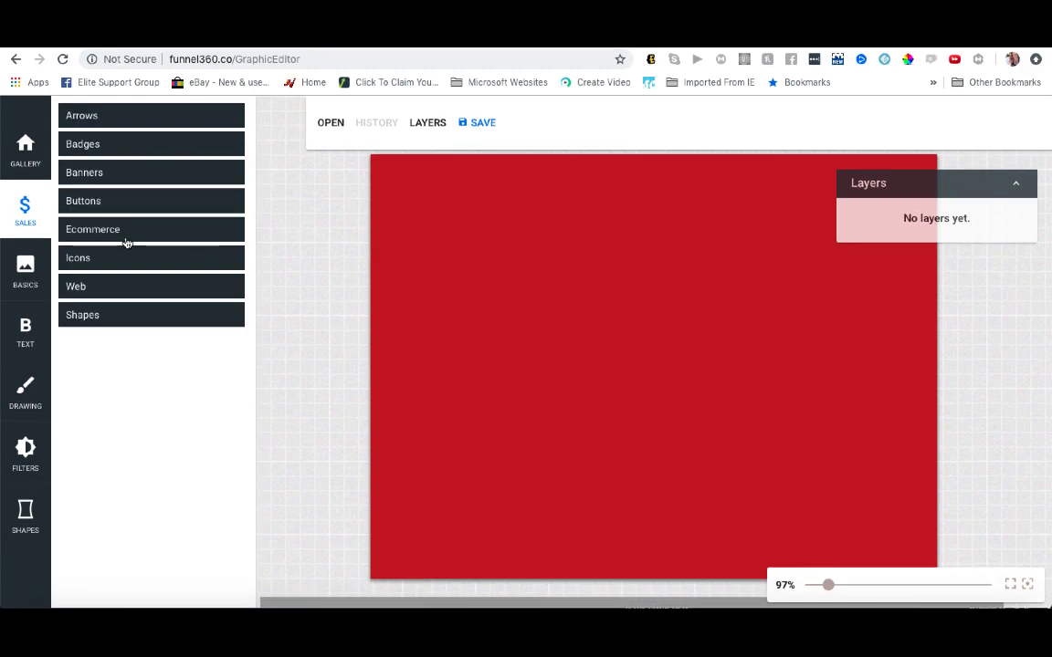
Examine the Ecommerce, Icons, Web and Shapes categories of the Sales graphics
click(126, 235)
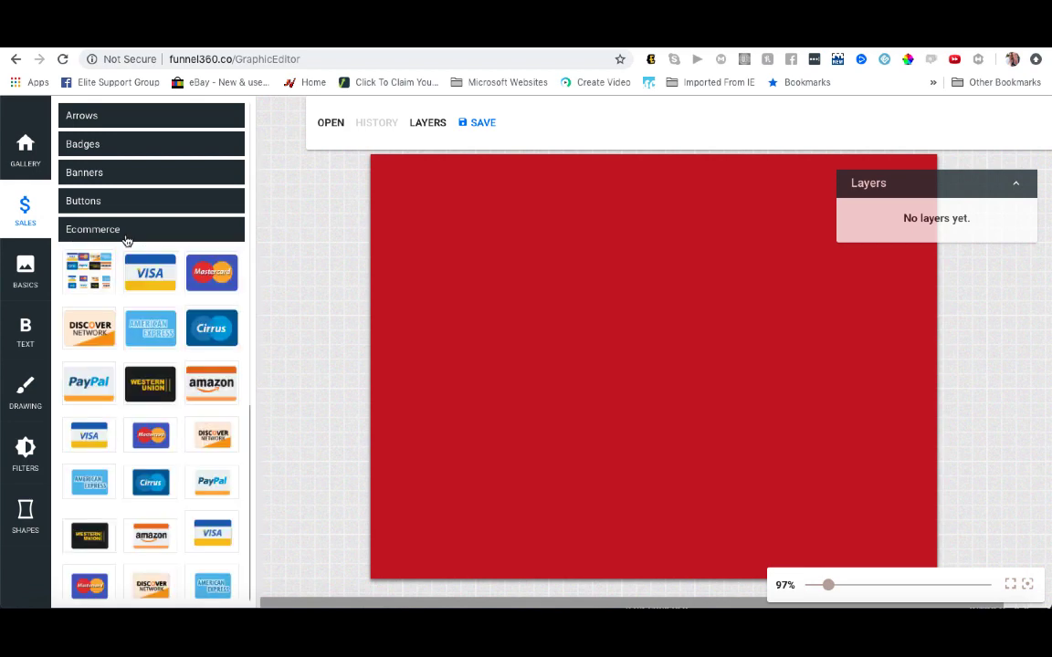
click(126, 235)
click(137, 267)
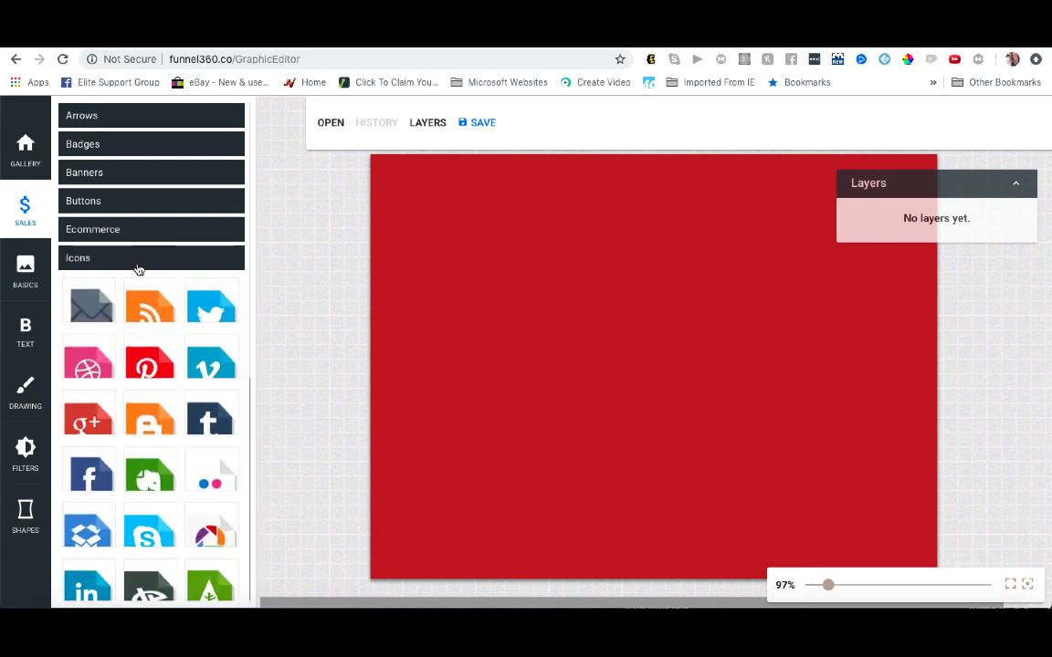
click(136, 266)
click(132, 290)
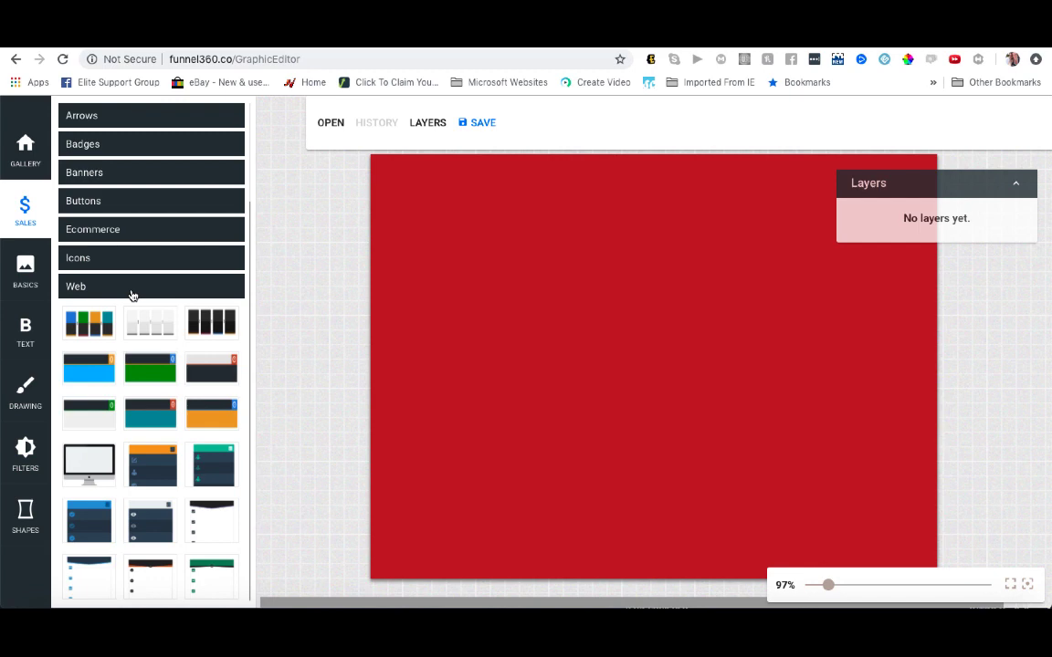
scroll(114, 459, down, 2)
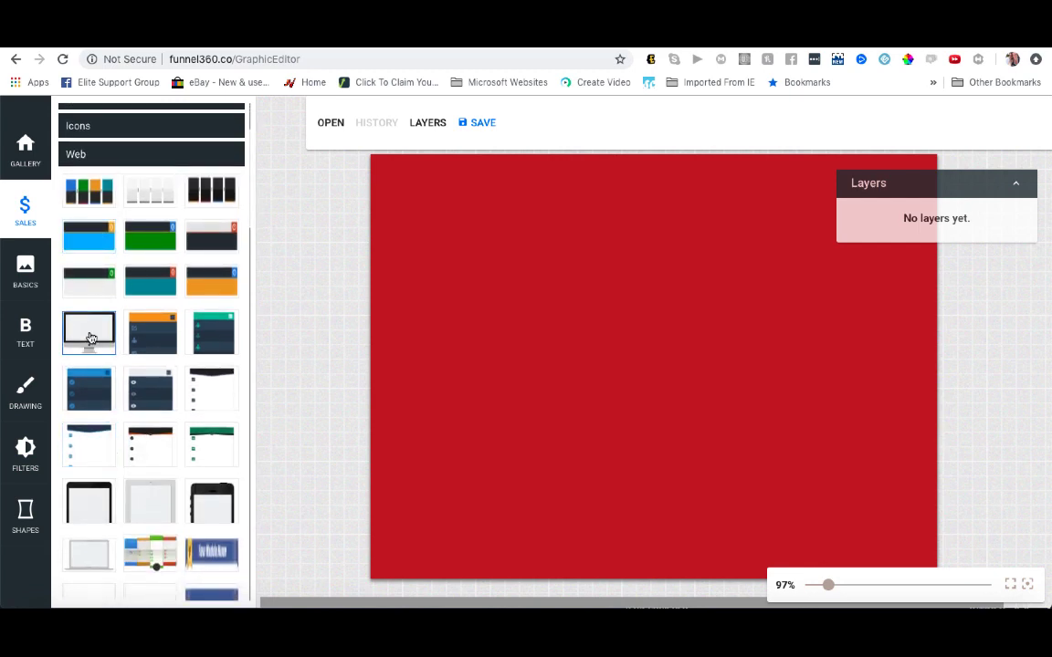
click(119, 155)
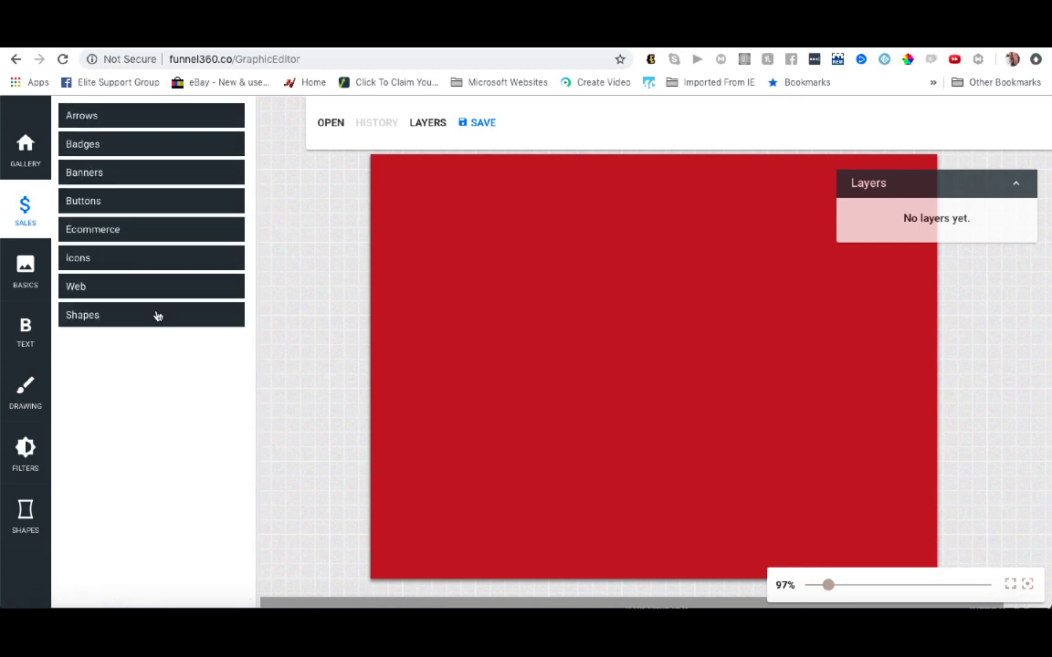
click(156, 316)
click(156, 316)
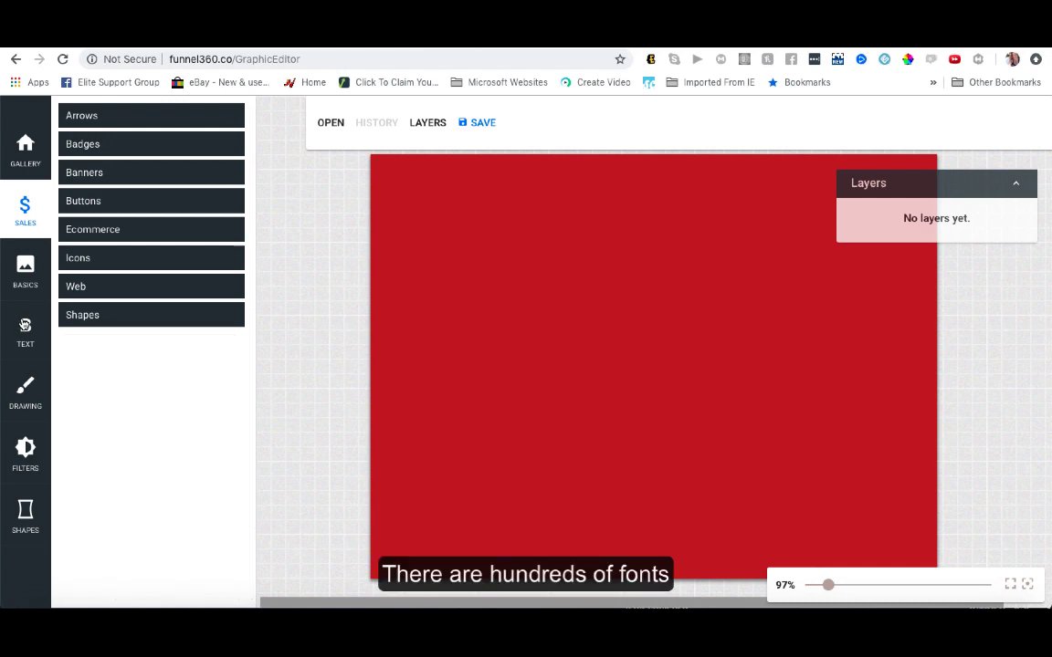
Add a text object in the Bevan font from the Display category and position it near the canvas's upper edge
click(22, 347)
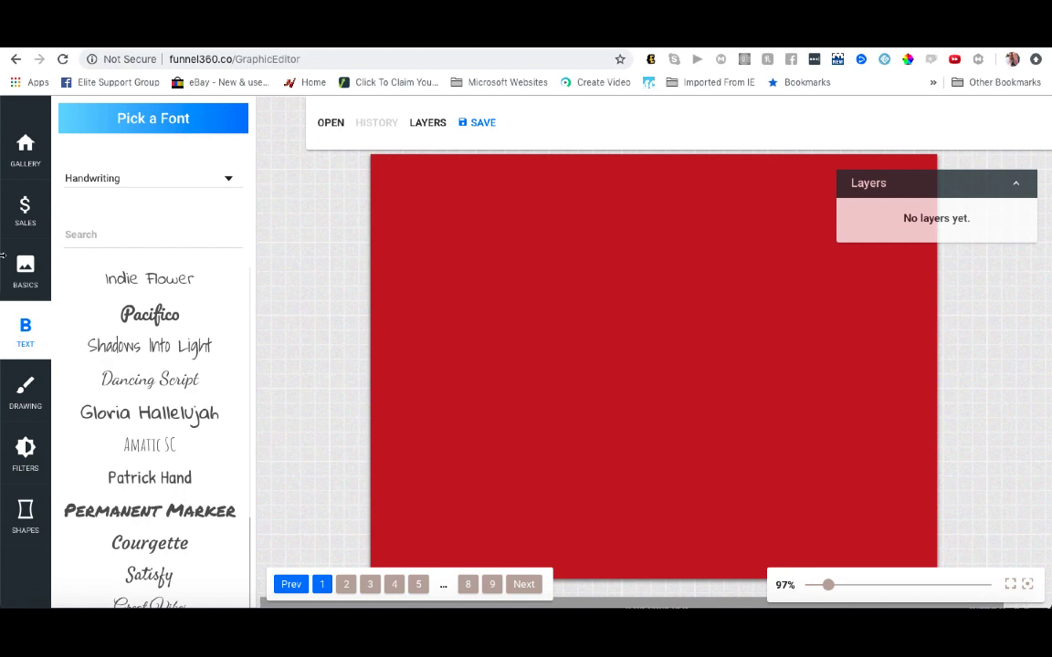
click(118, 183)
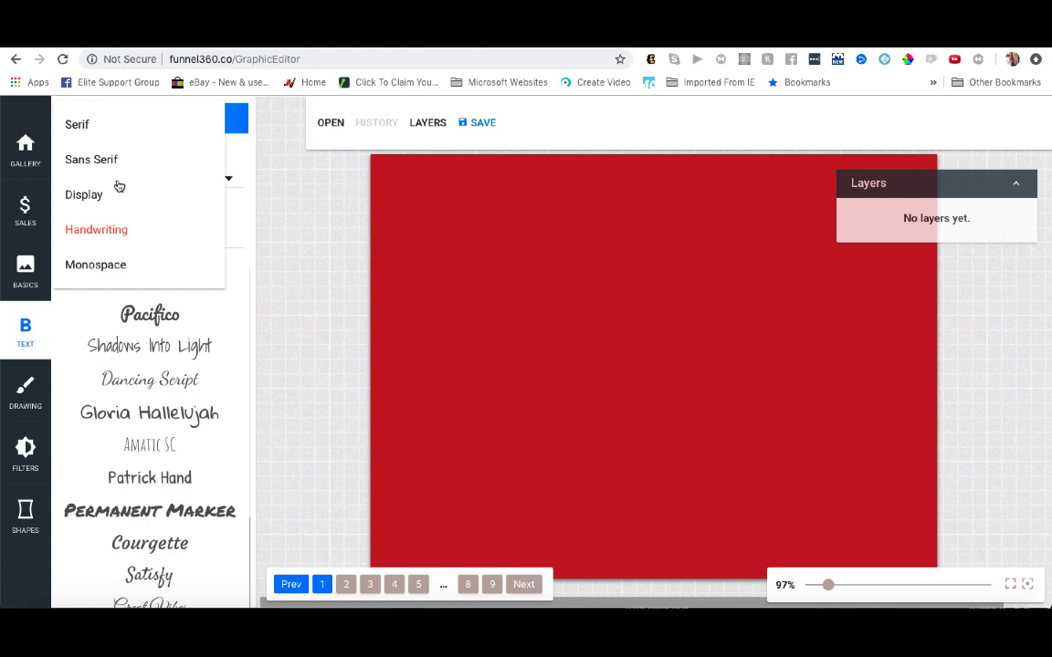
click(88, 201)
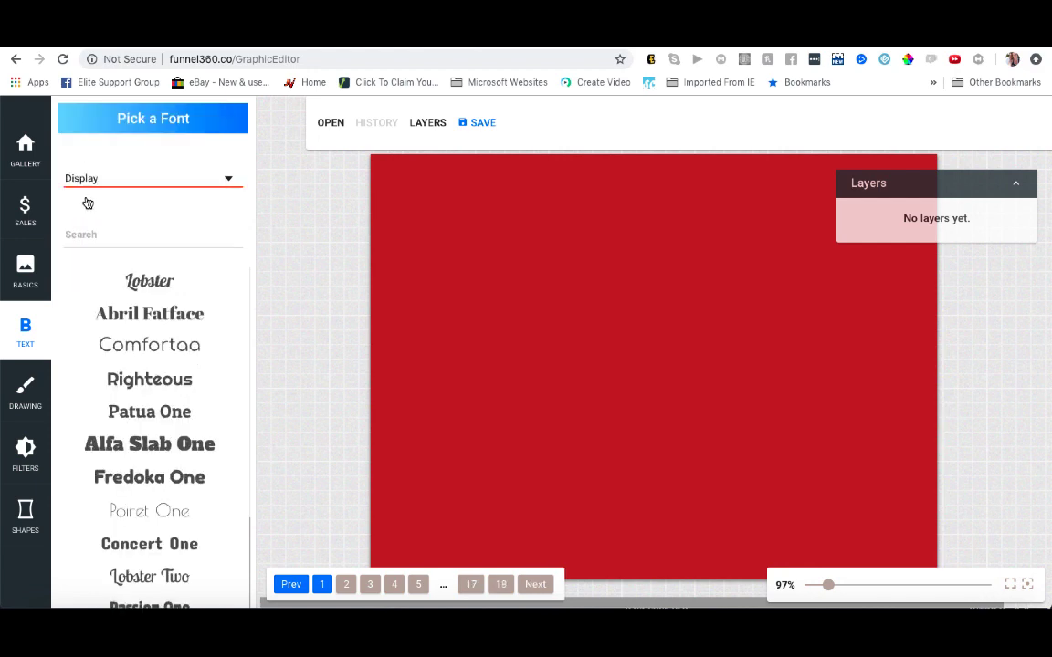
scroll(134, 411, down, 2)
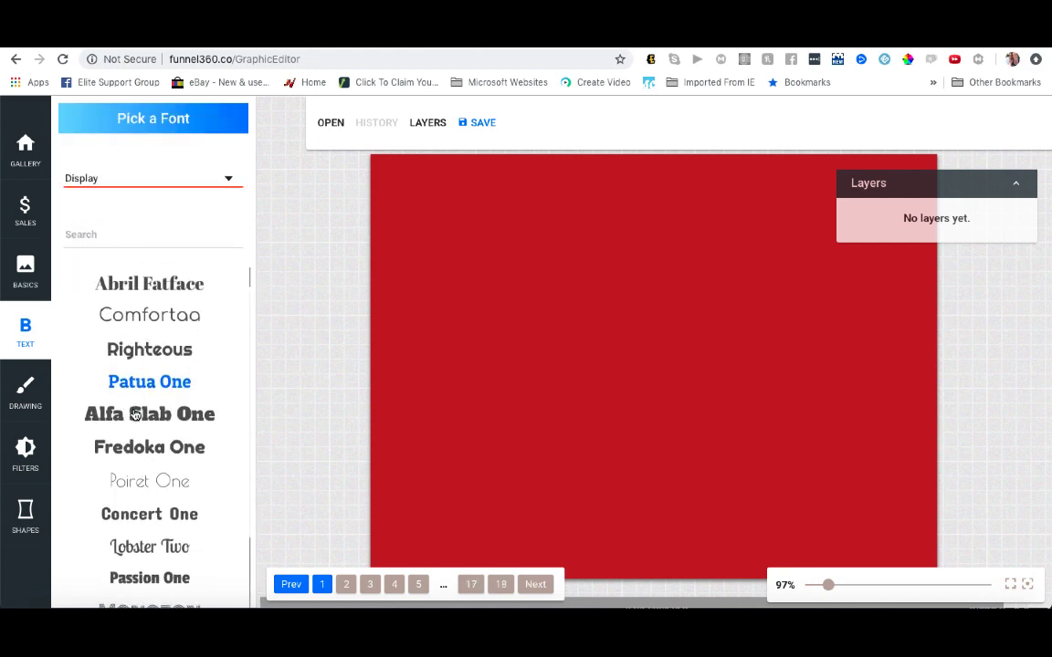
scroll(134, 413, down, 2)
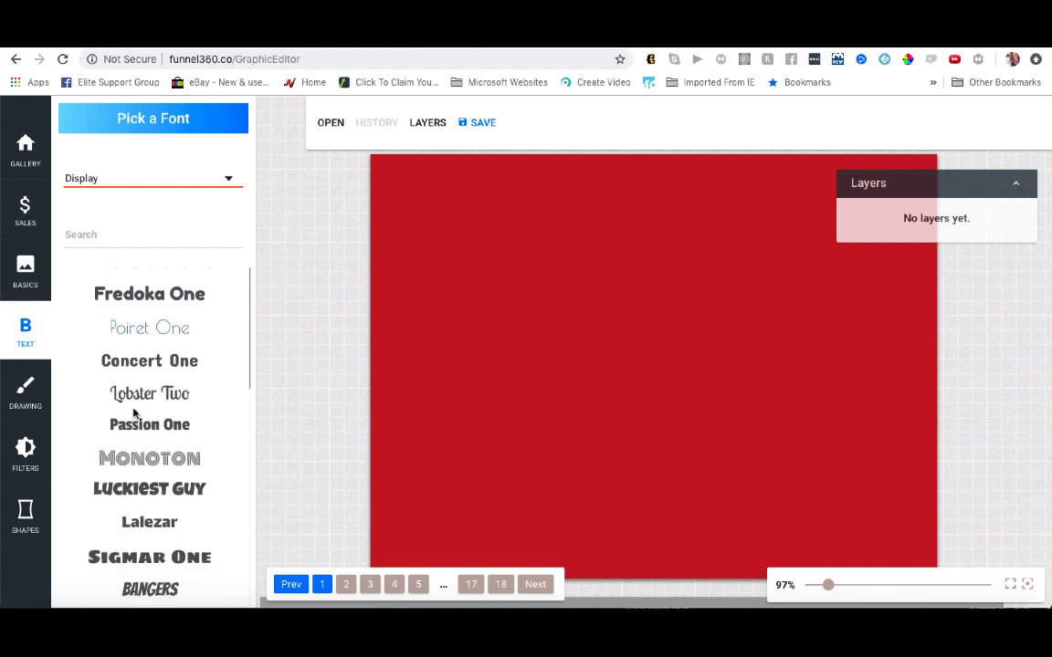
click(345, 586)
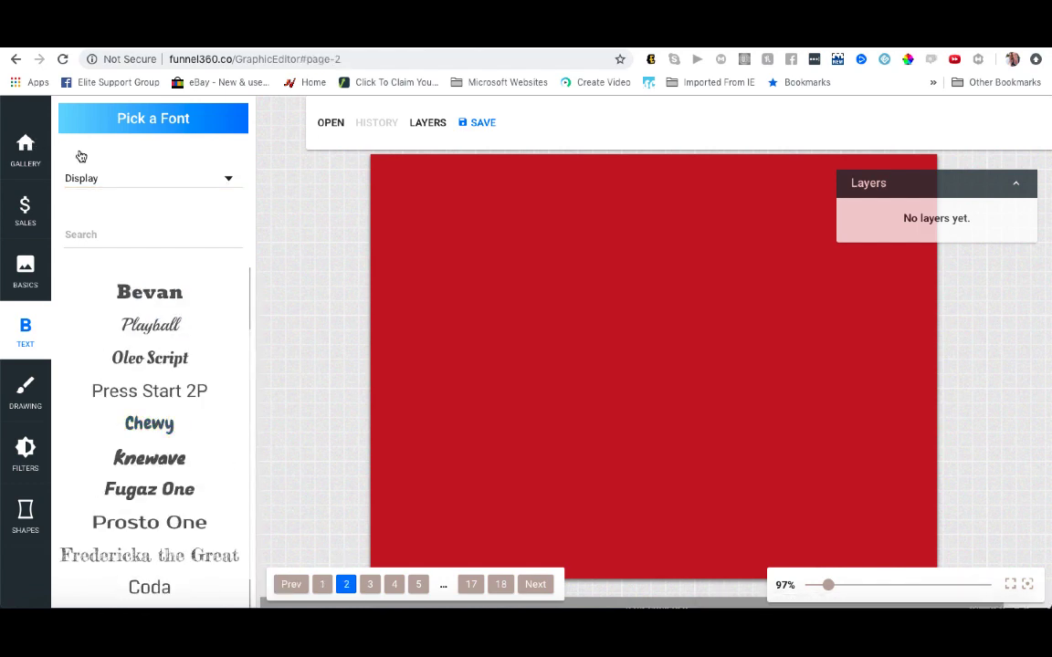
click(152, 294)
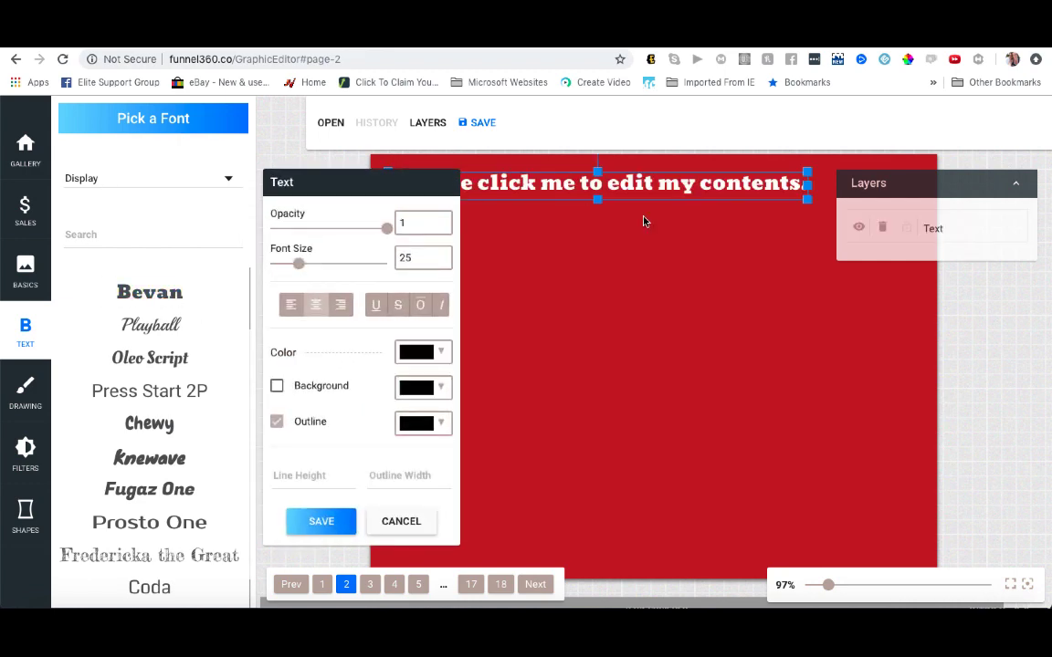
drag(618, 182, 676, 250)
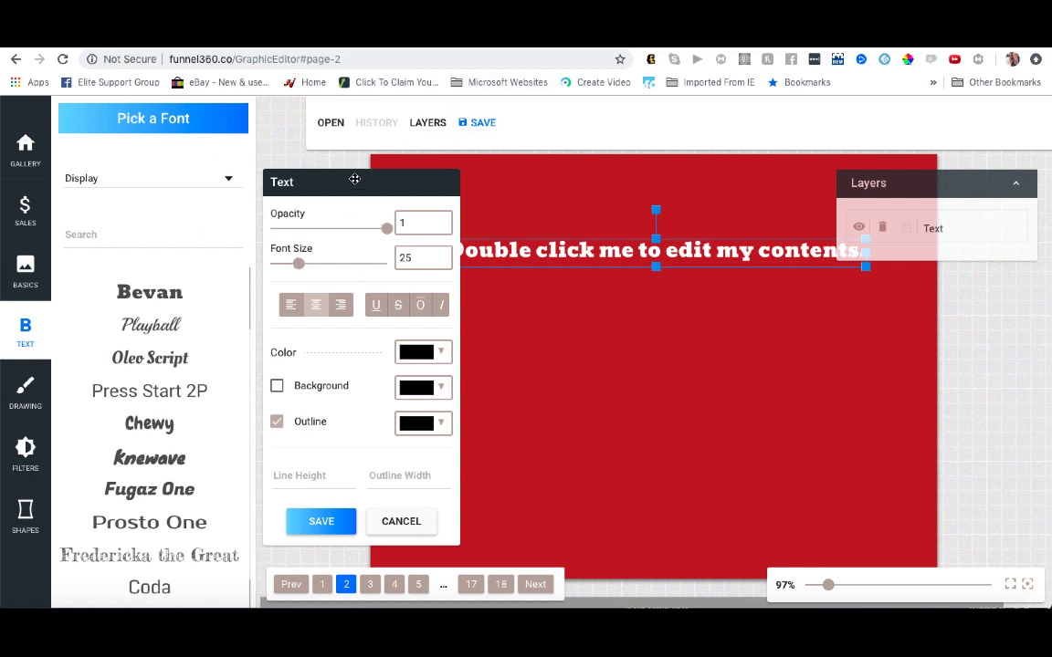
drag(355, 184, 204, 148)
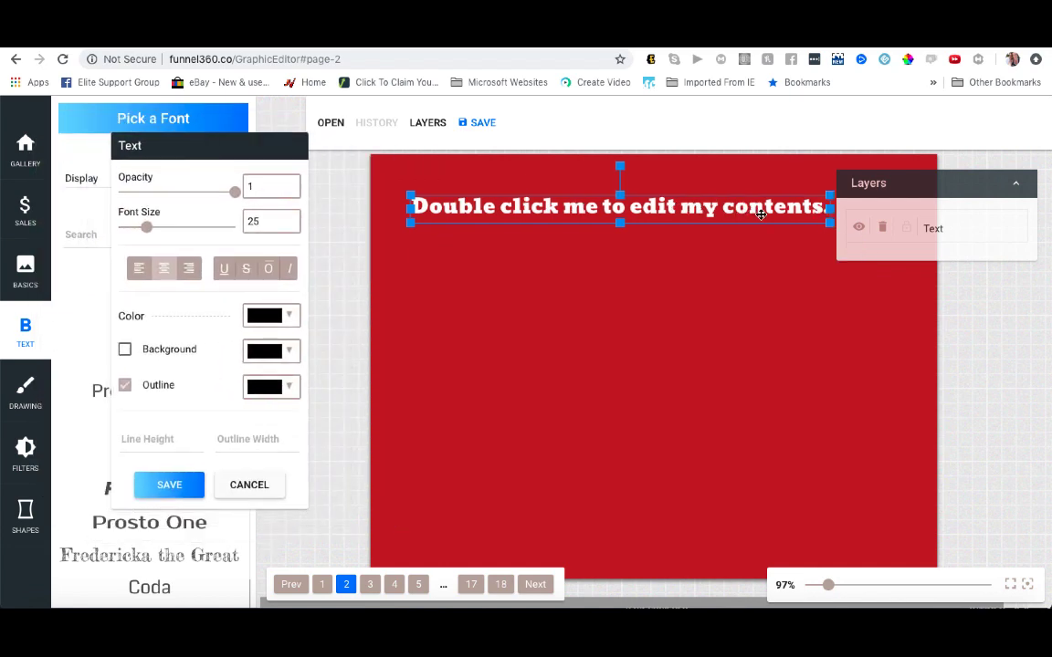
Edit the placeholder text on the canvas so that it reads "Doublegfgfgfts."
double_click(765, 208)
drag(787, 207, 669, 191)
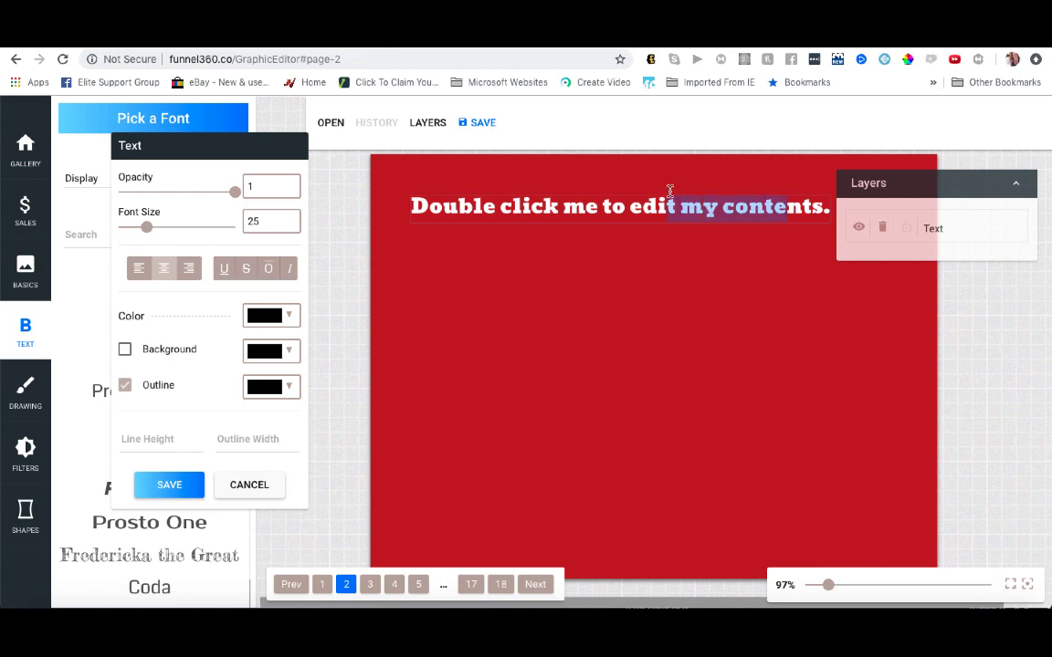
key(BackSpace)
drag(691, 192, 489, 193)
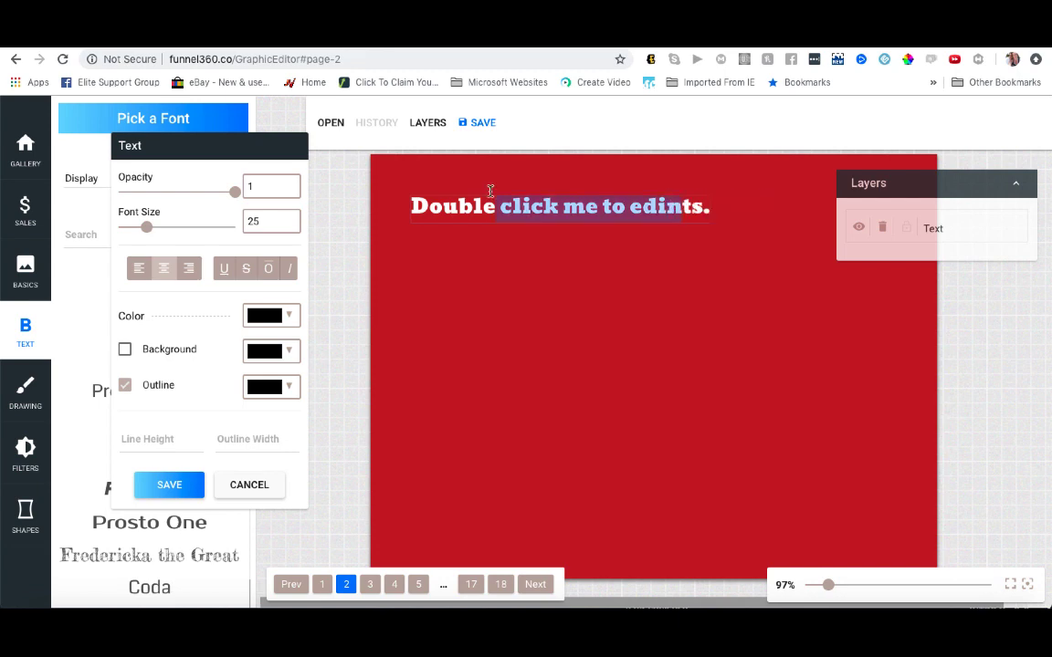
text(gfgfgf)
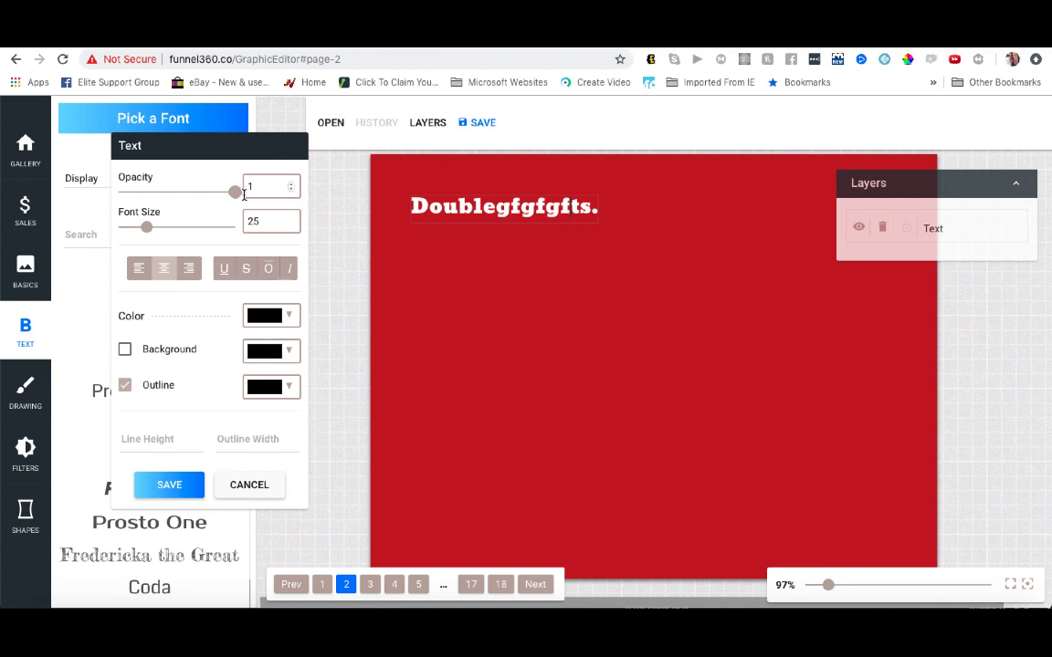
Keep the text's opacity at 1, set its font size to 45 and turn on its background
mouse_move(234, 196)
mouse_down()
mouse_move(153, 189)
mouse_move(243, 199)
mouse_up()
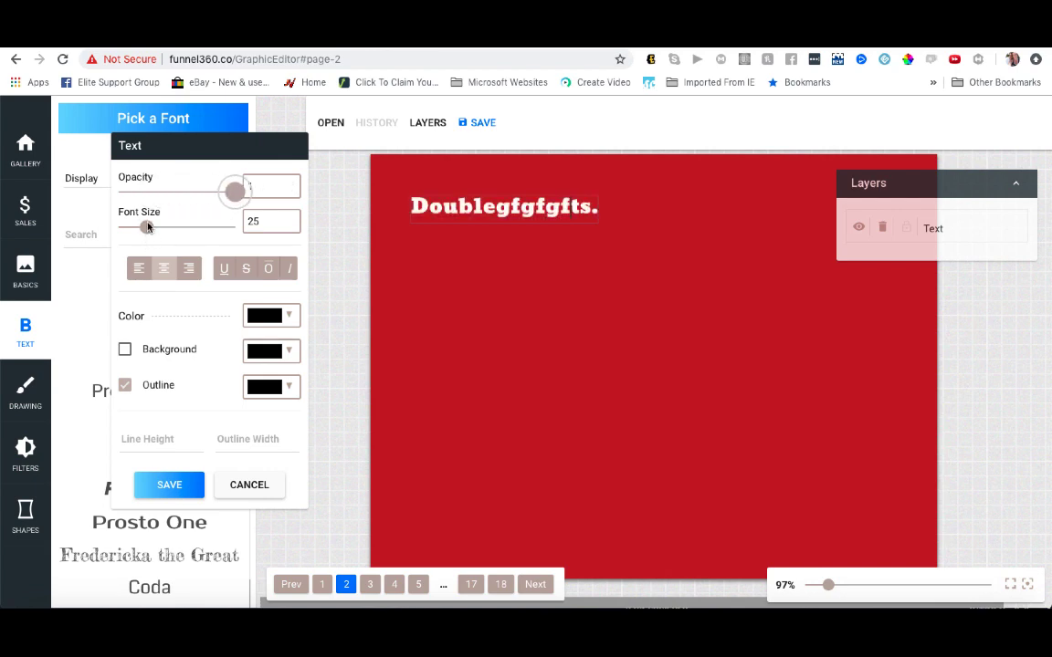
drag(146, 227, 170, 228)
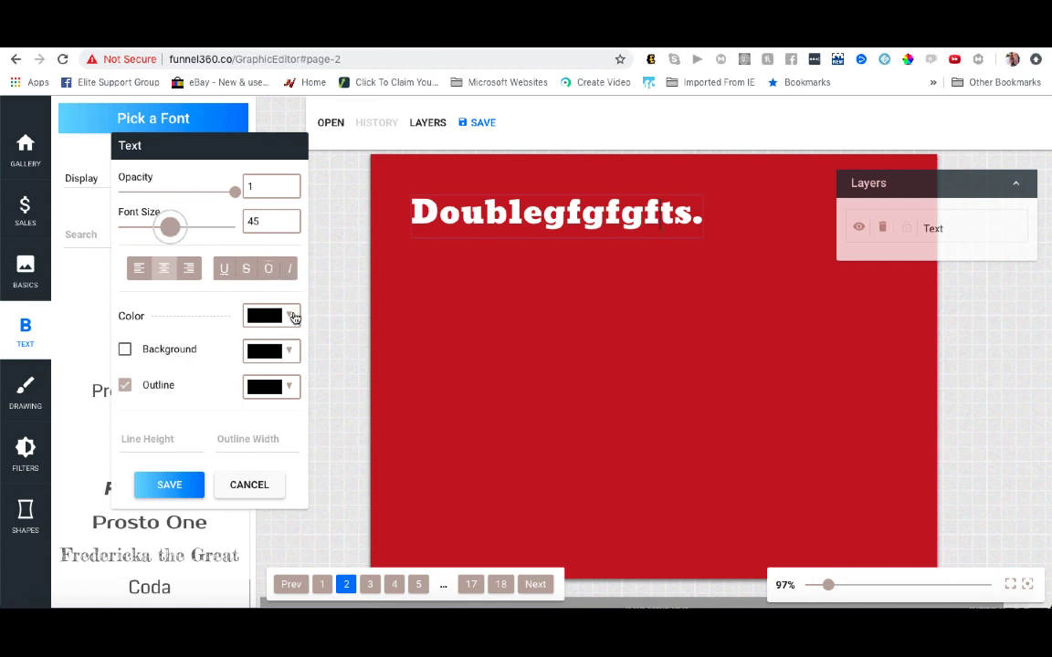
click(136, 352)
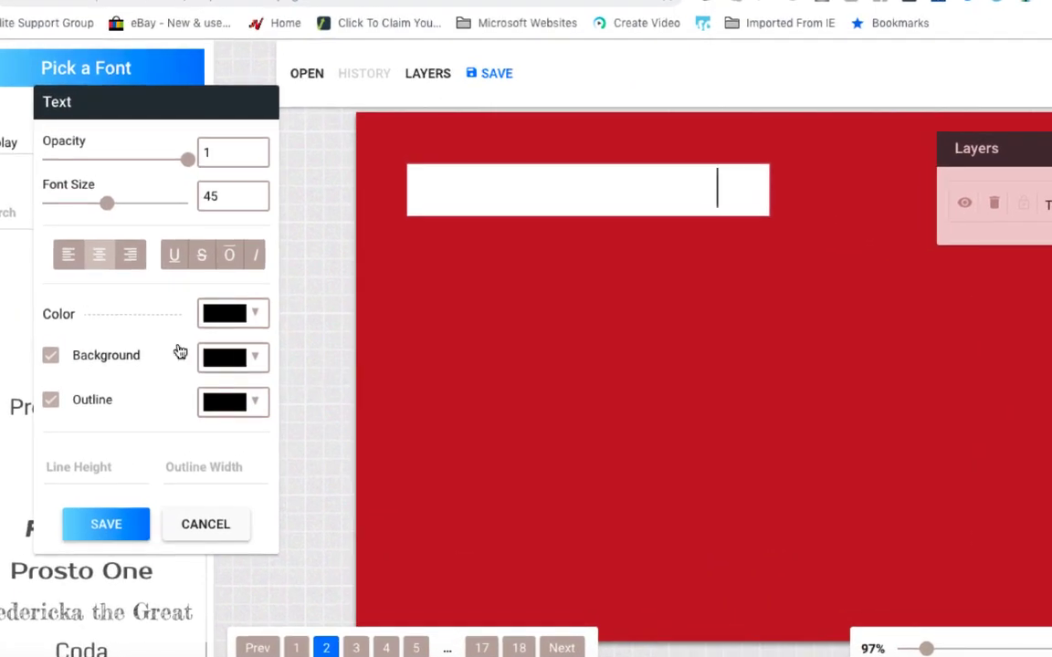
Set the text's background colour to dark blue #1f3a93, keep its outline on, and save the text settings
click(51, 357)
click(54, 361)
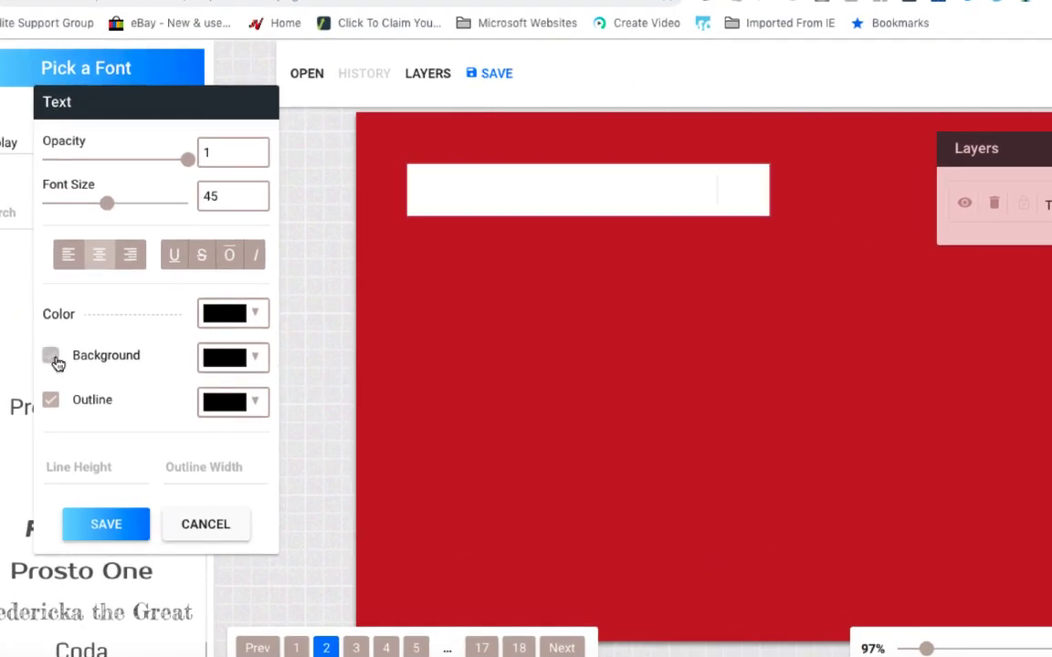
click(256, 357)
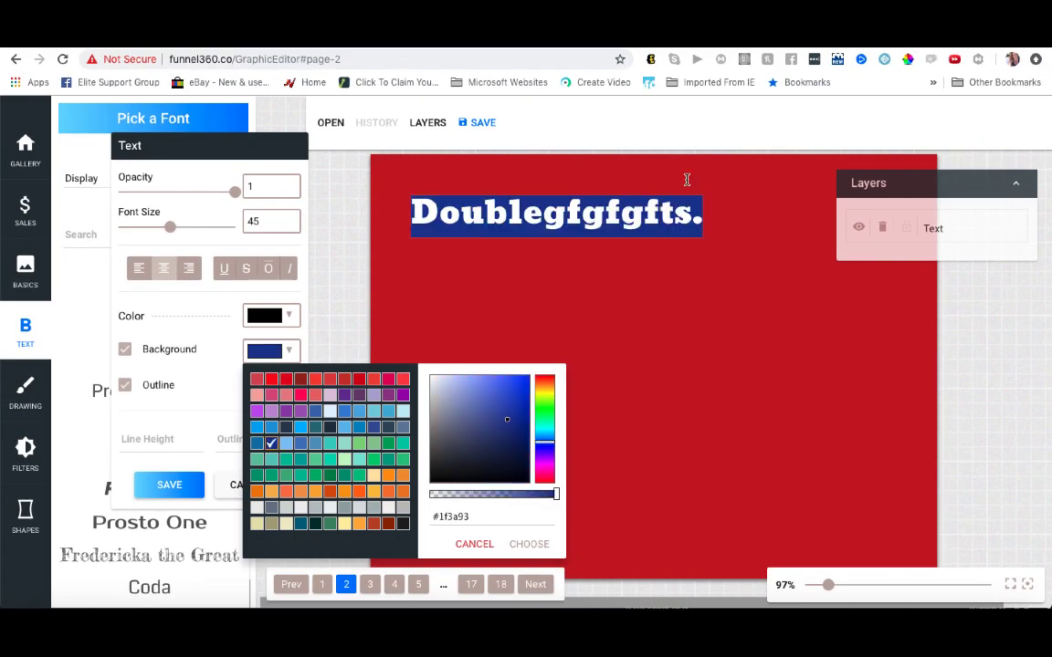
click(146, 391)
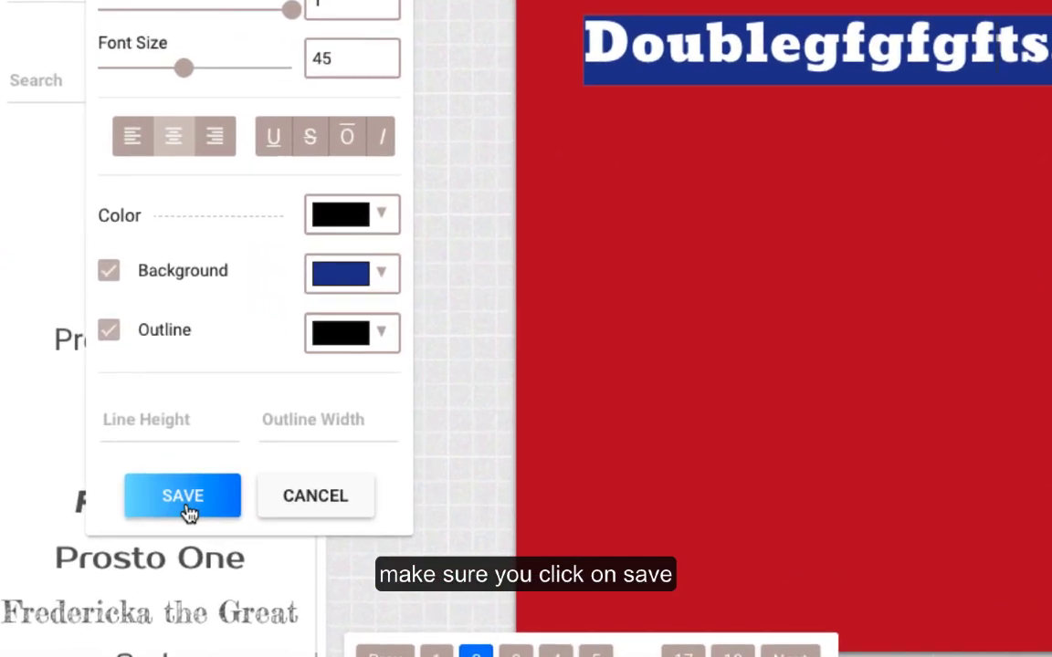
click(169, 484)
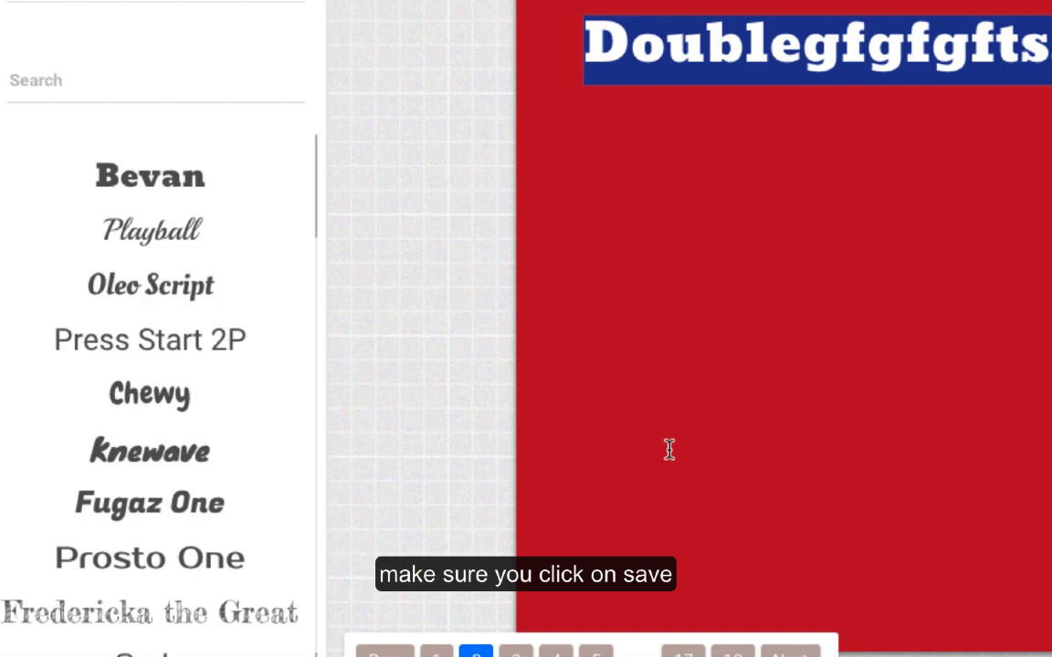
Try the second brush with thickness 23 and a dark teal colour by painting a curved stroke below the text, and cancel the drawing
click(17, 395)
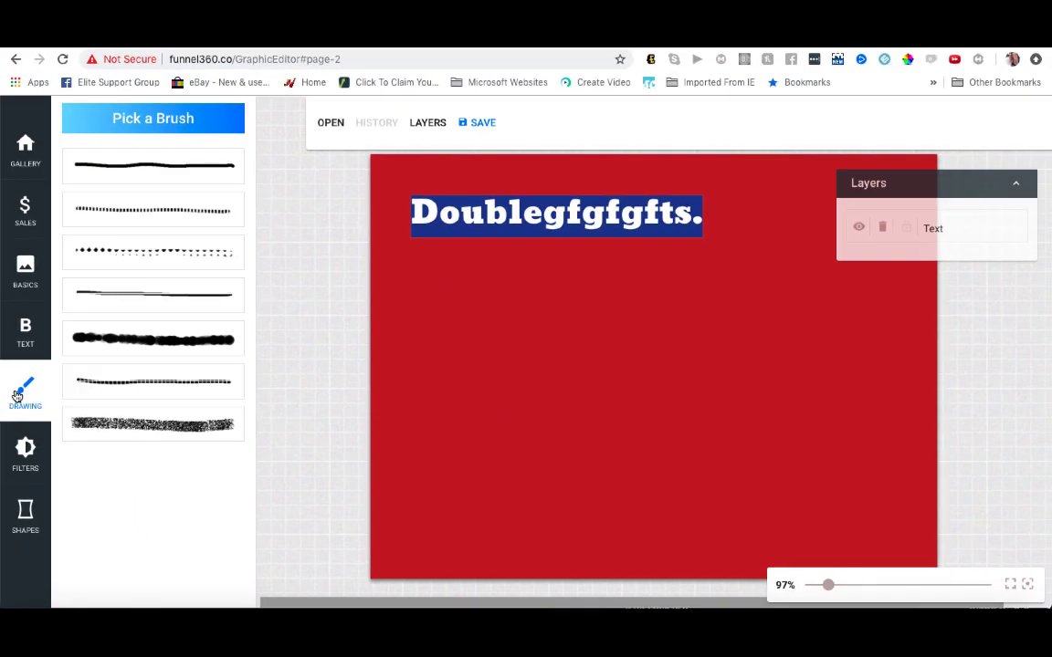
click(113, 218)
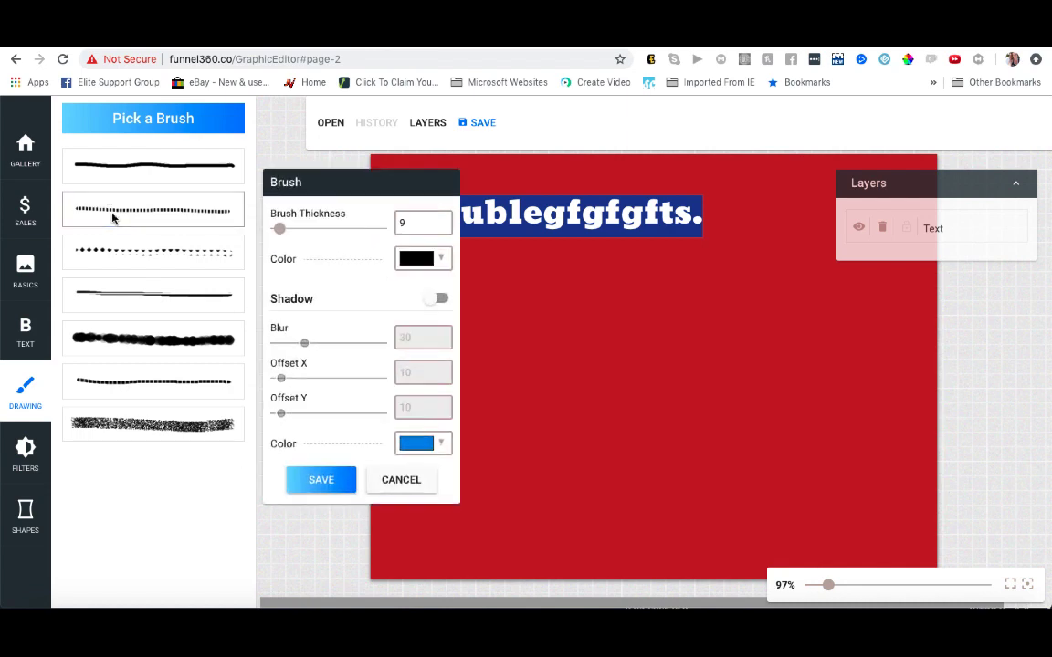
mouse_move(281, 229)
mouse_down()
mouse_move(304, 236)
mouse_move(295, 242)
mouse_up()
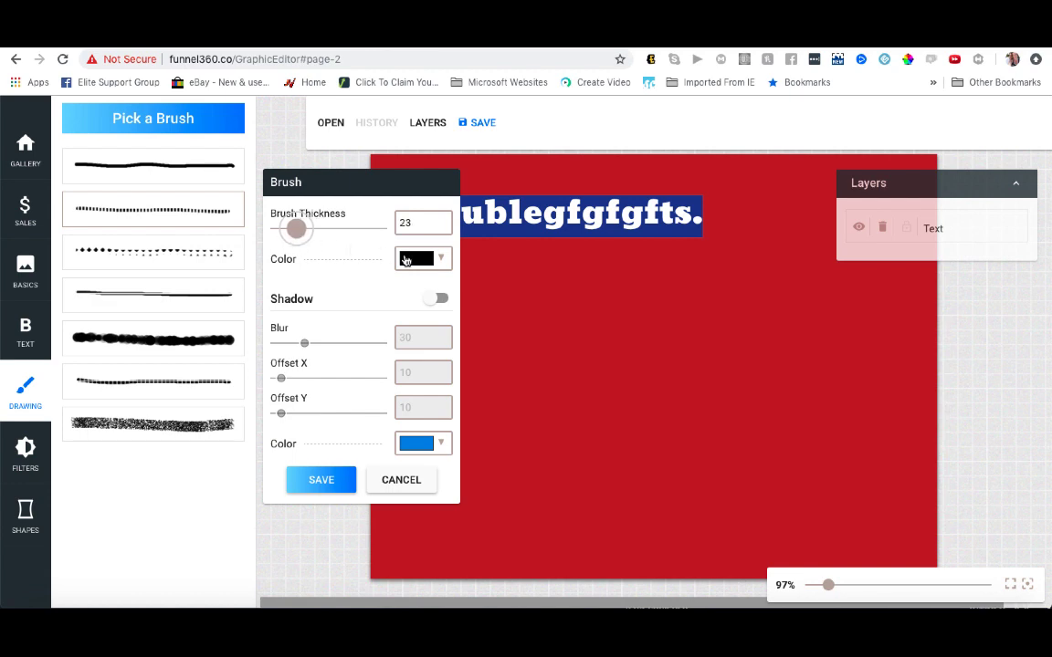
click(435, 261)
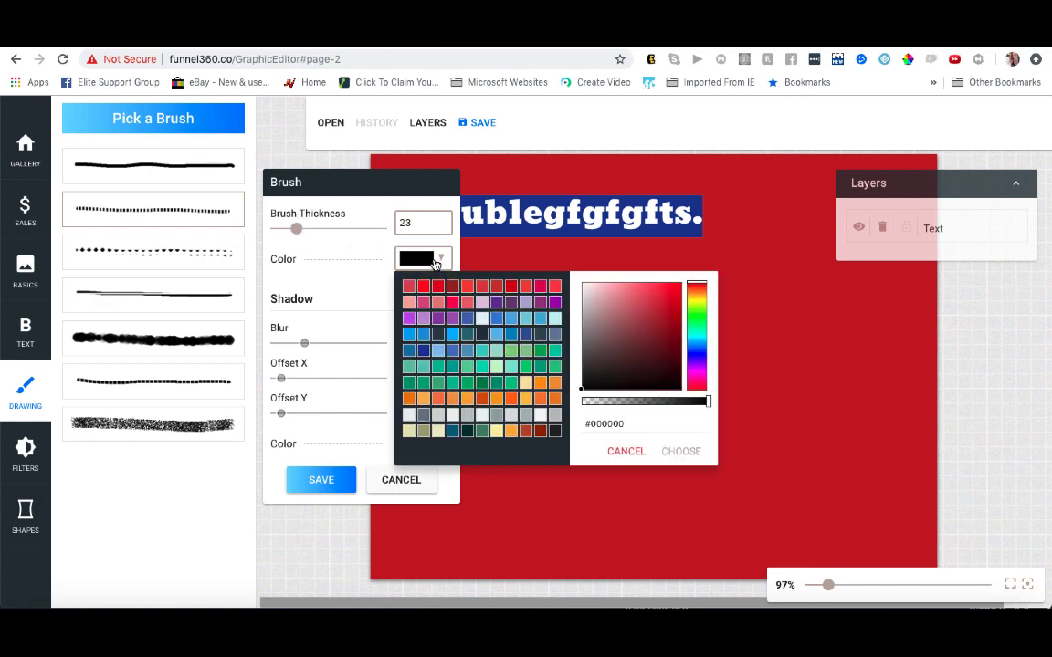
click(469, 431)
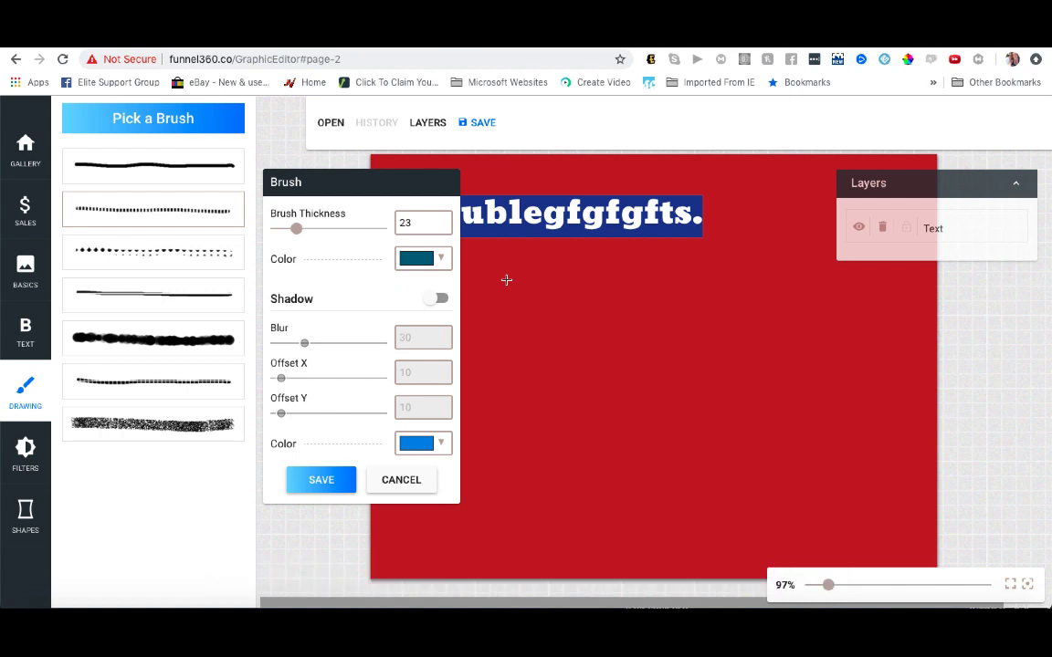
mouse_move(506, 280)
mouse_down()
mouse_move(576, 307)
mouse_move(618, 359)
mouse_move(608, 505)
mouse_up()
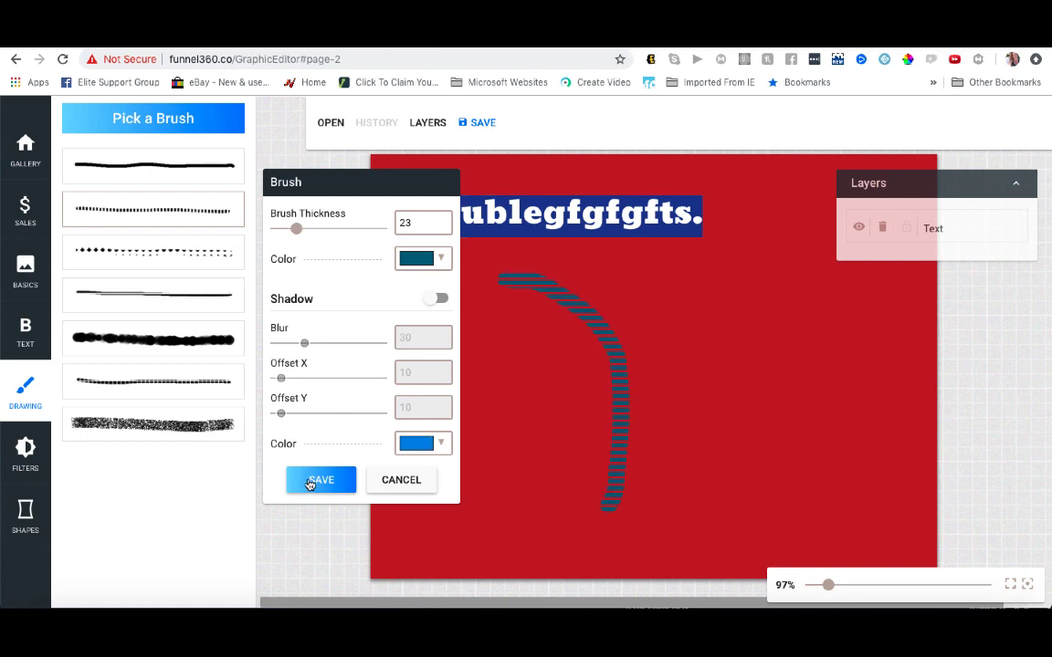
click(407, 487)
click(26, 451)
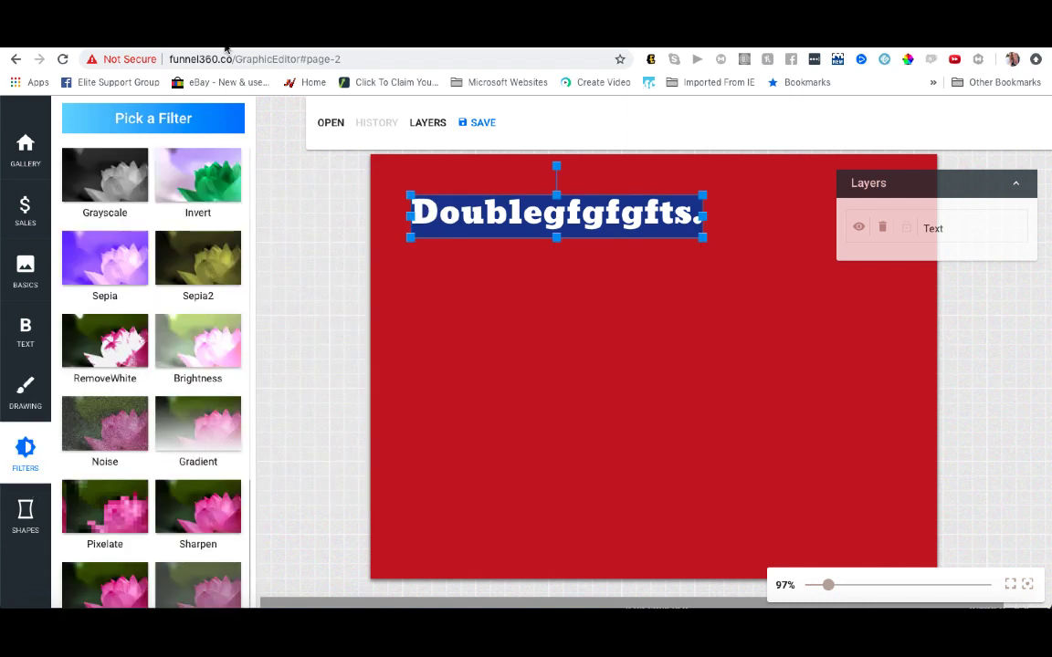
scroll(135, 388, down, 1)
Add a circle and give it a green shadow with blur 25, horizontal offset 24 and vertical offset 16
click(25, 512)
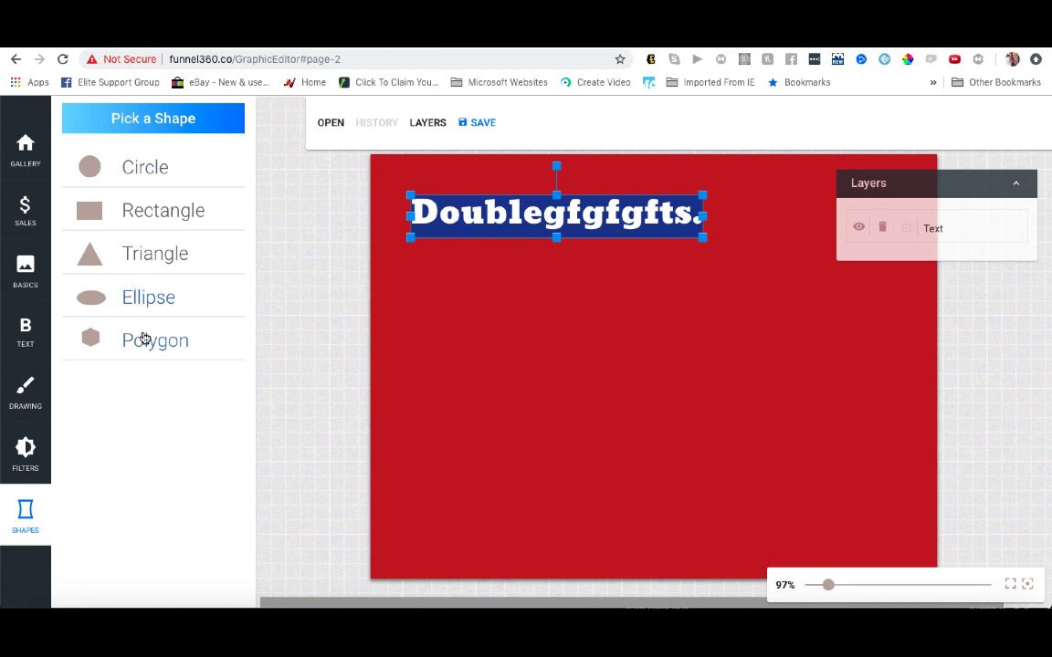
click(142, 168)
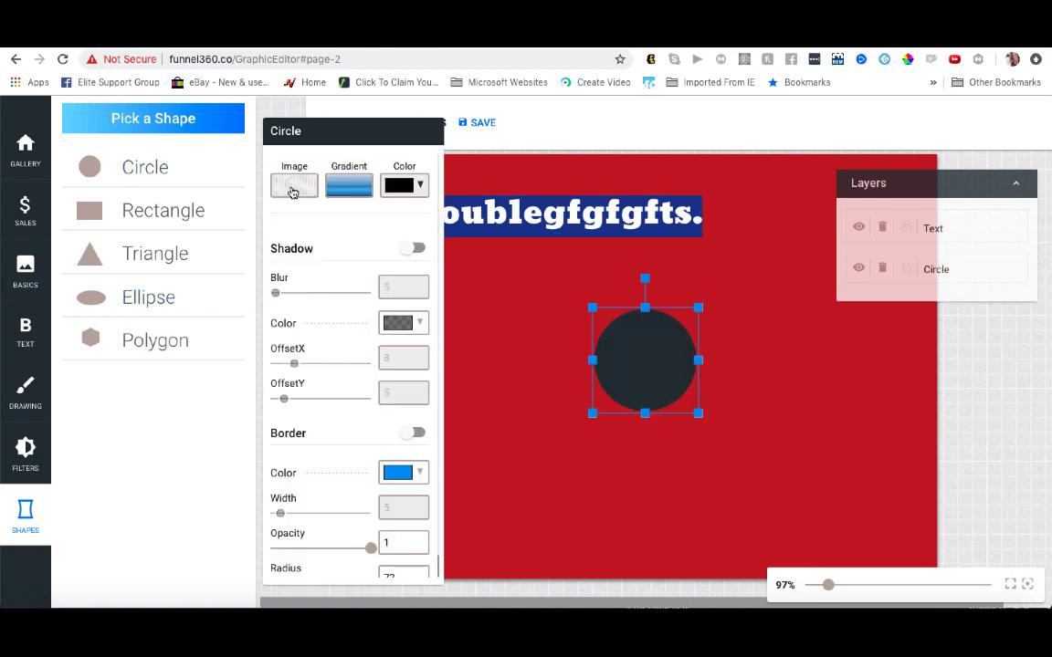
click(416, 249)
drag(278, 293, 299, 305)
click(412, 324)
click(407, 431)
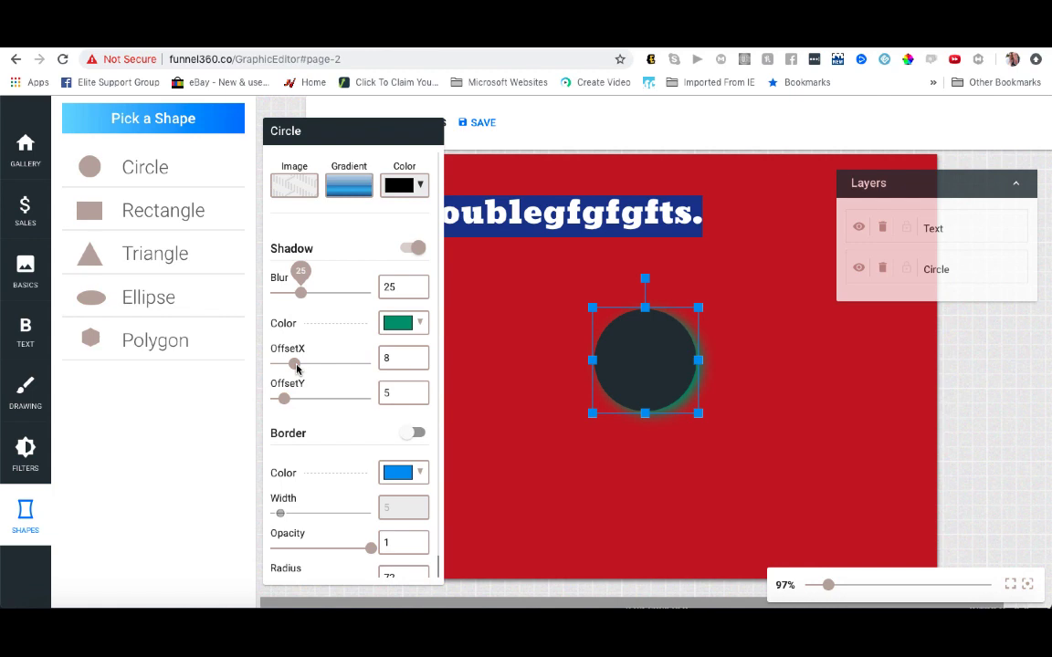
drag(297, 368, 352, 387)
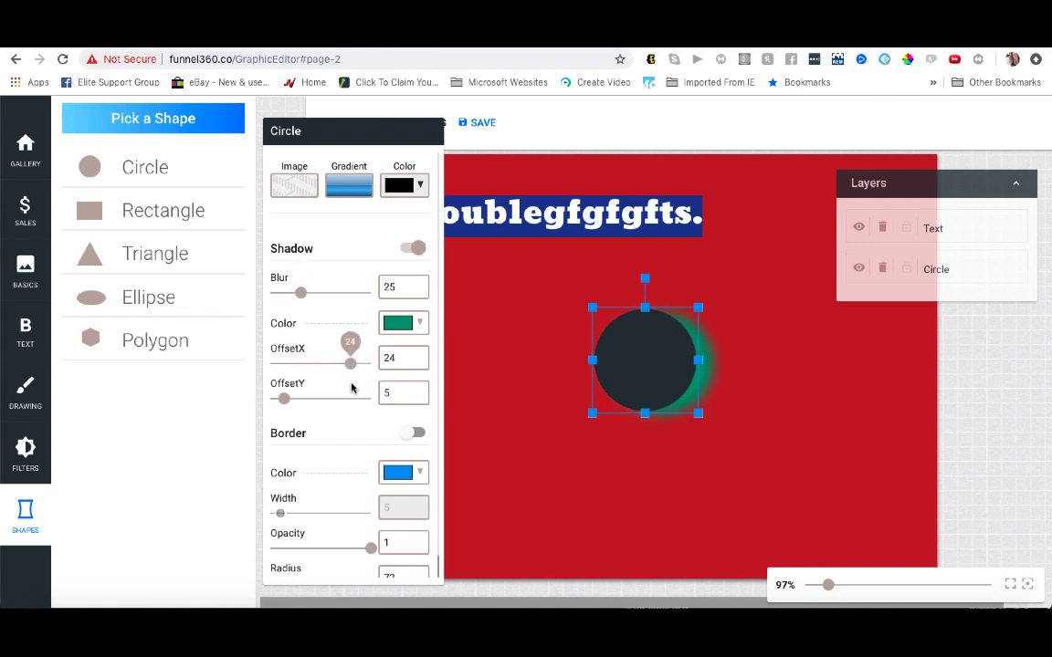
click(323, 399)
Give the circle an orange border of width 5, and set its opacity to 0.5 and its radius to 87
scroll(408, 535, down, 1)
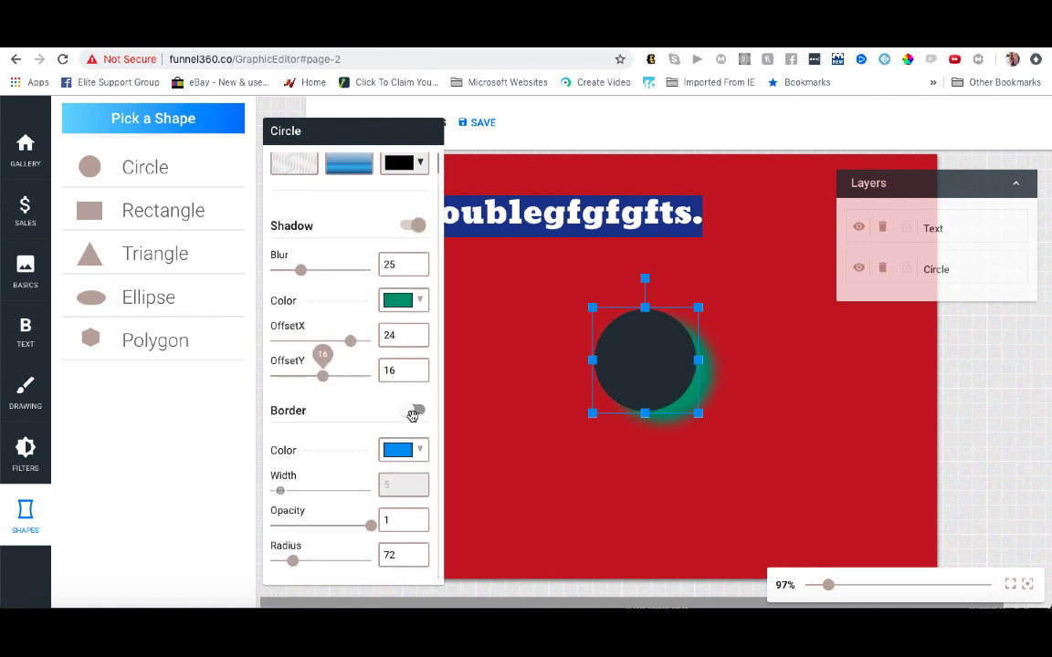
click(415, 412)
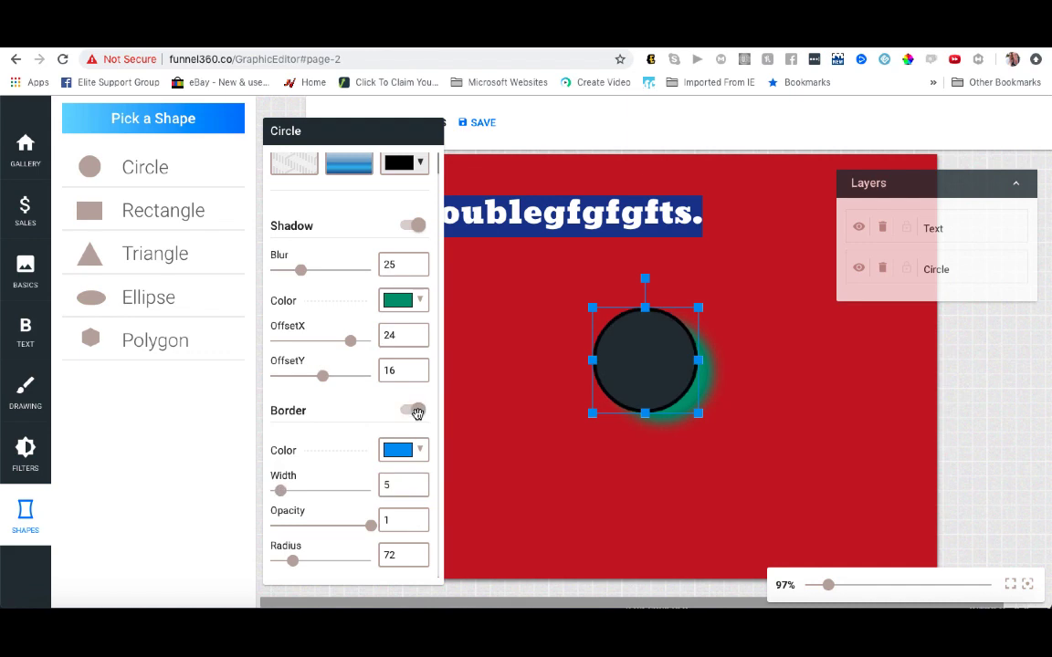
click(401, 450)
click(423, 371)
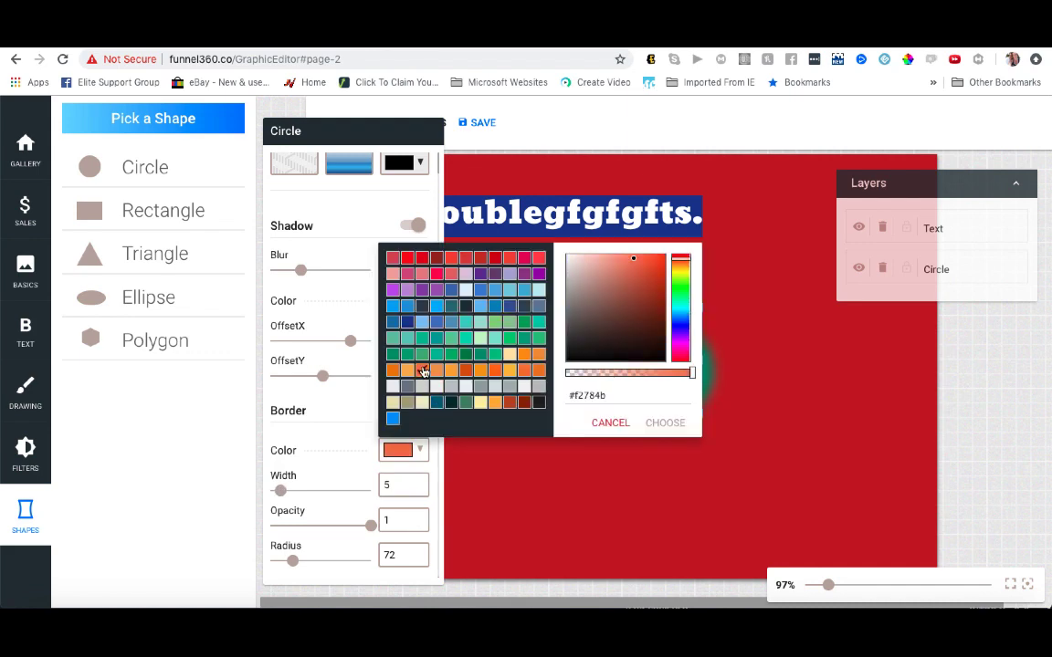
click(604, 423)
mouse_move(281, 490)
mouse_down()
mouse_move(324, 498)
mouse_move(282, 492)
mouse_up()
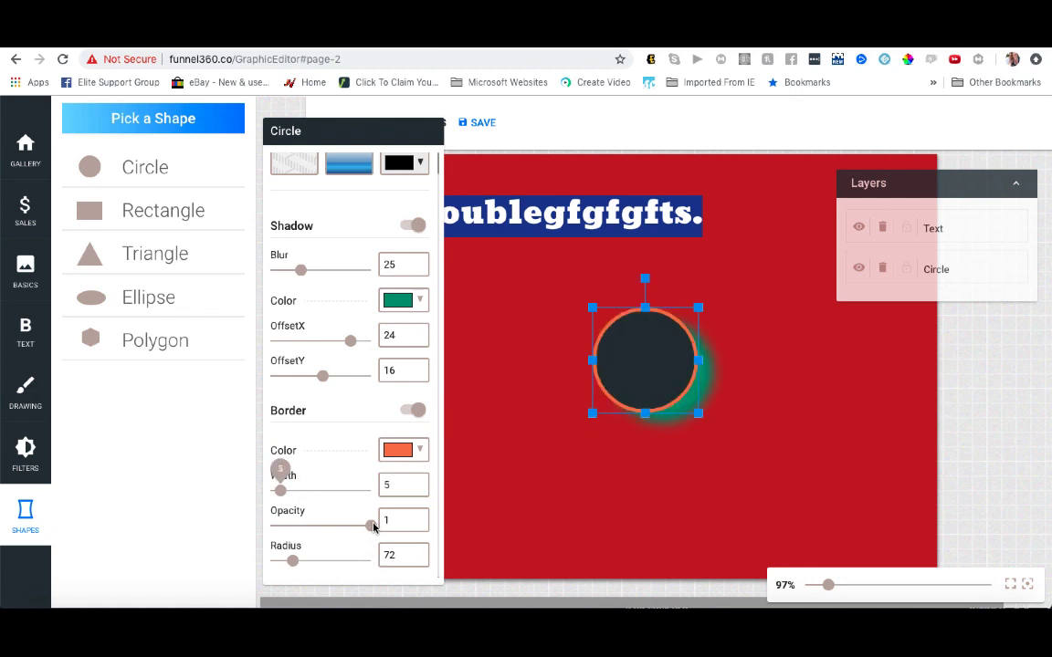
drag(373, 527, 299, 561)
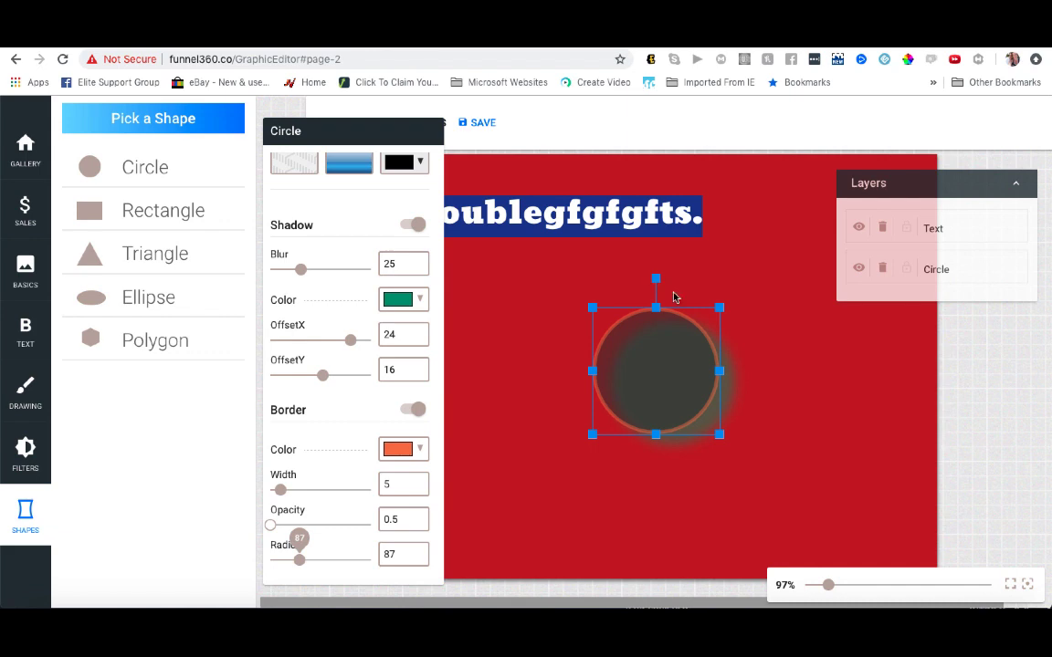
Try enlarging, stretching and rotating the circle on the canvas, and delete the circle layer
drag(719, 434, 741, 456)
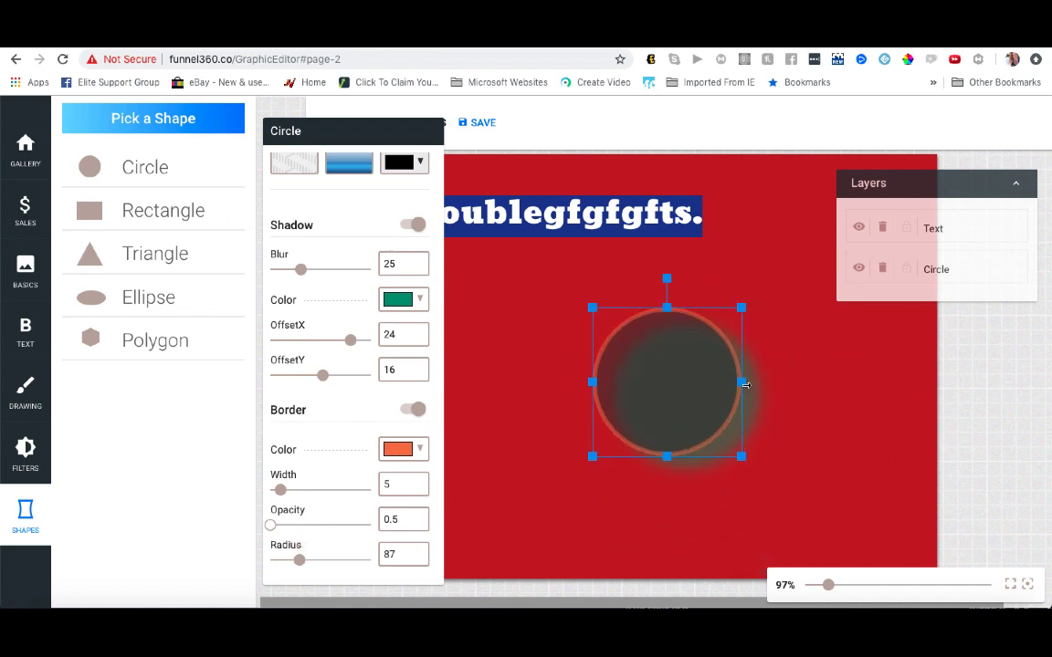
drag(743, 385, 767, 383)
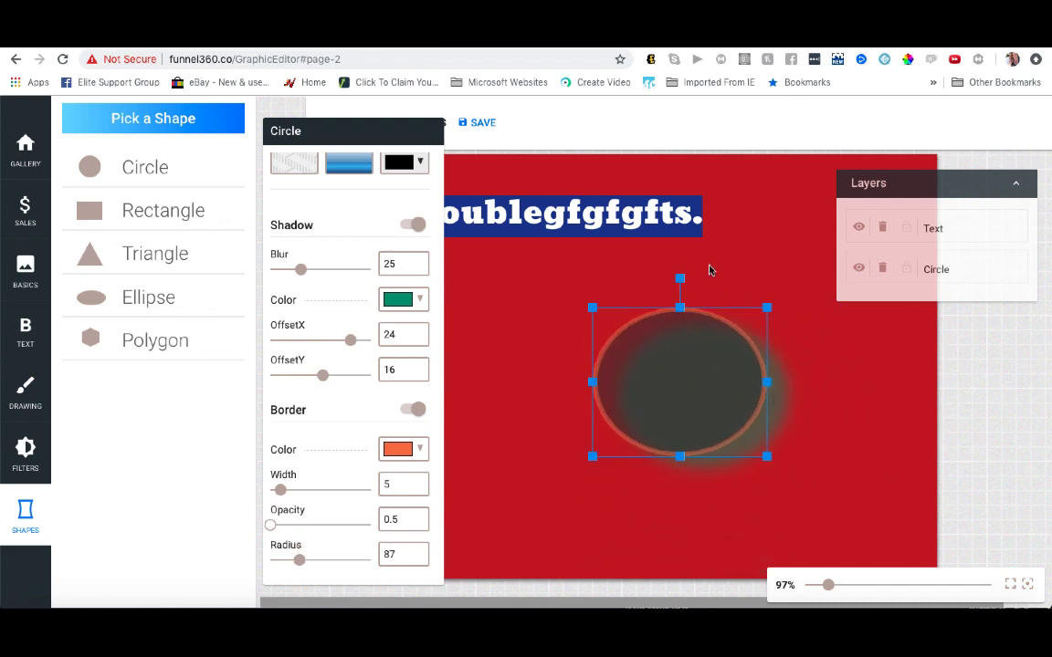
drag(680, 278, 696, 528)
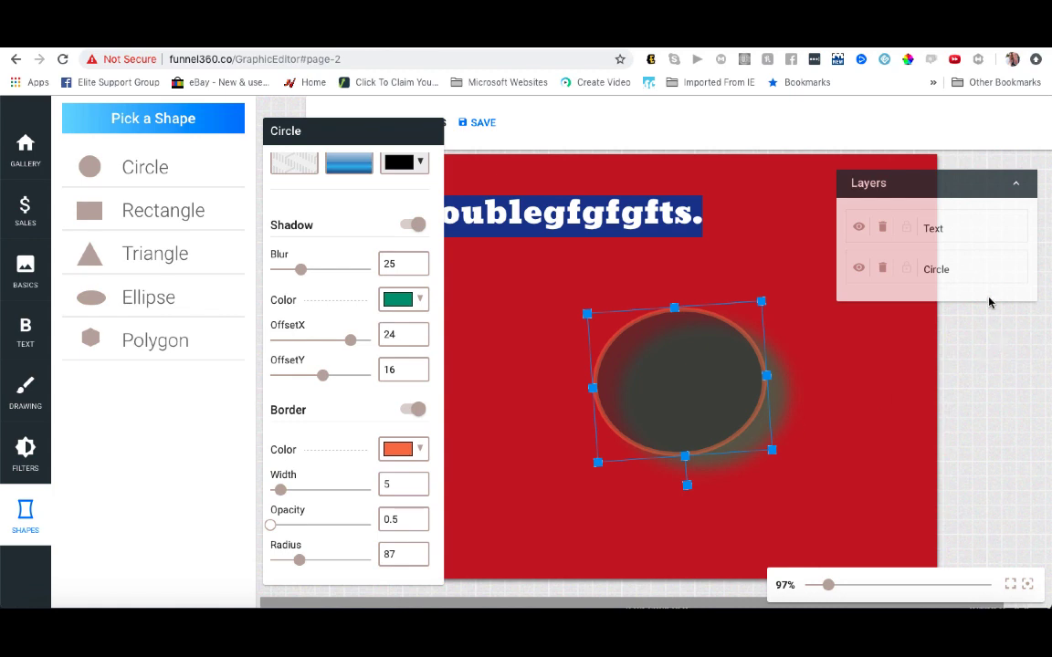
click(882, 272)
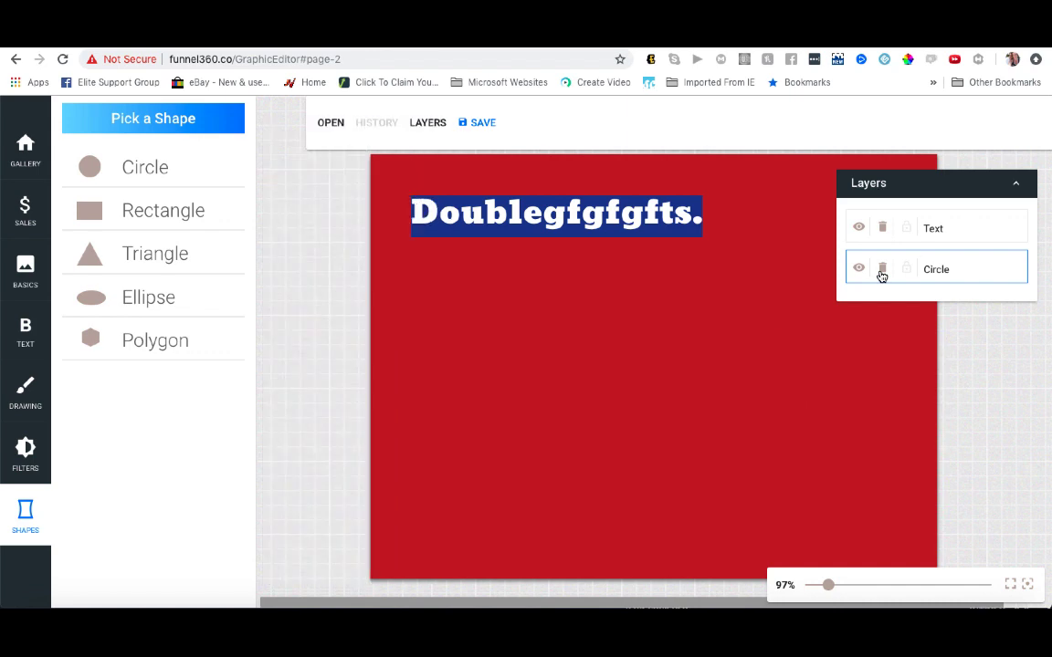
Draw a black self-crossing polygon with several edges below the text, and add an ellipse to the canvas
click(165, 344)
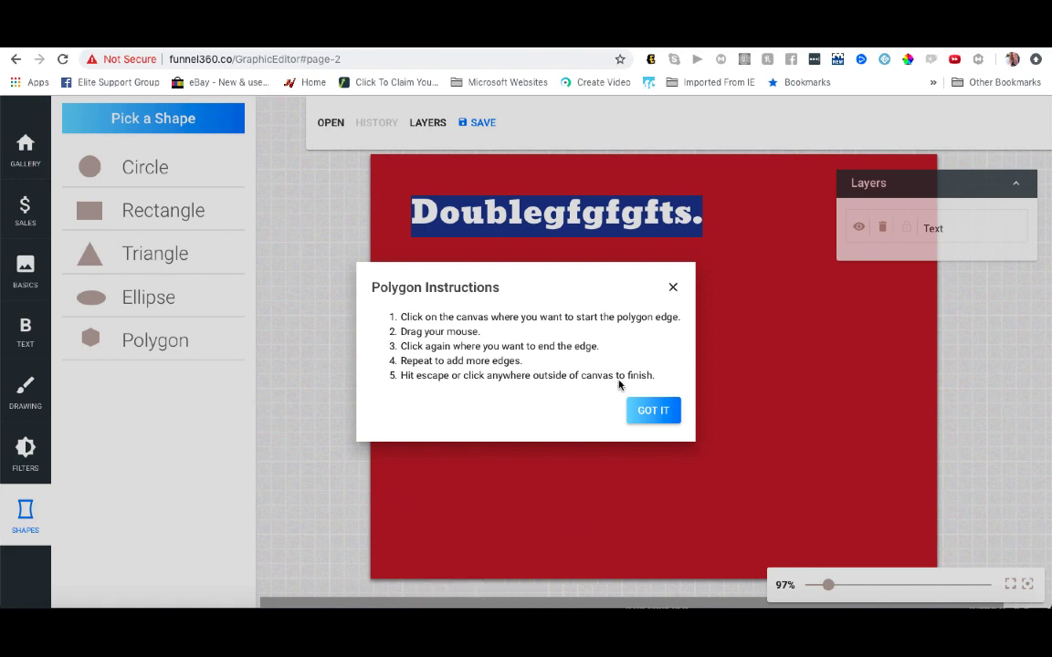
click(652, 411)
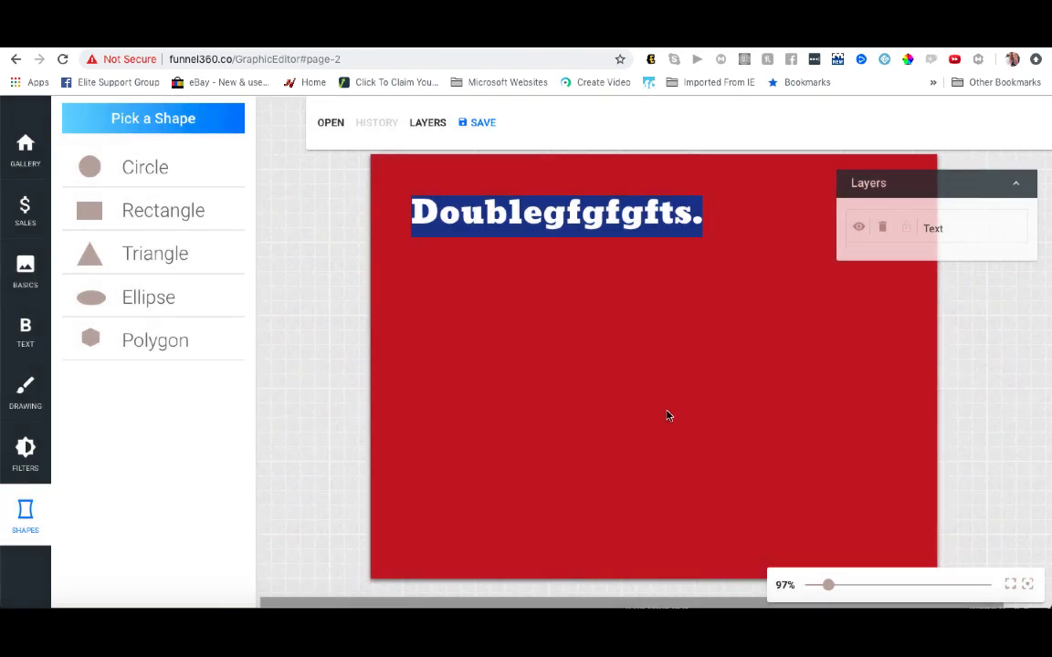
click(572, 308)
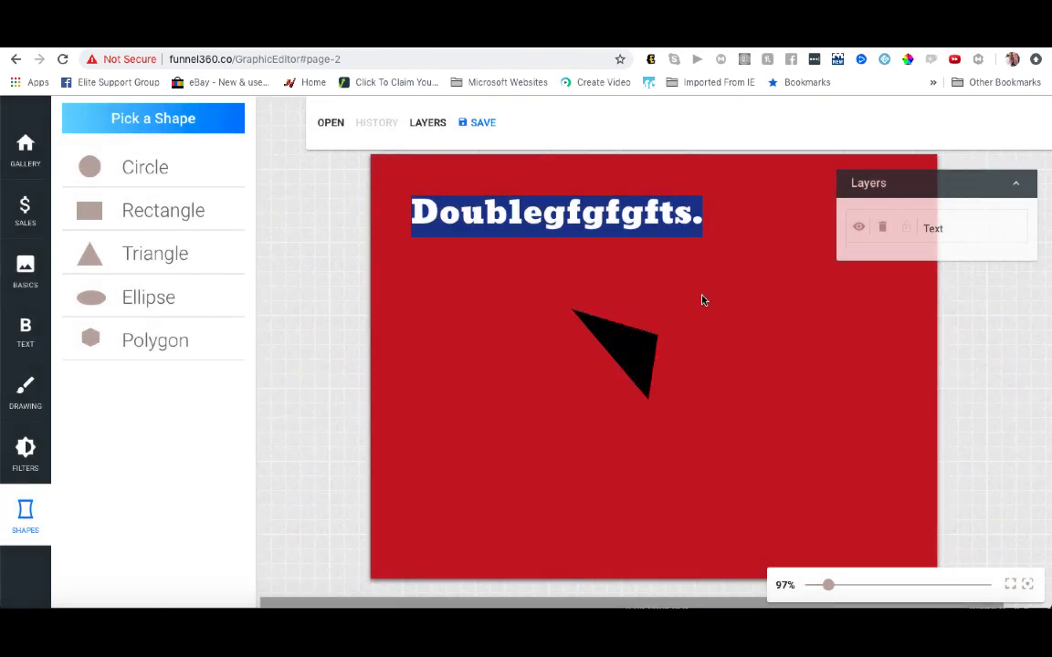
click(775, 290)
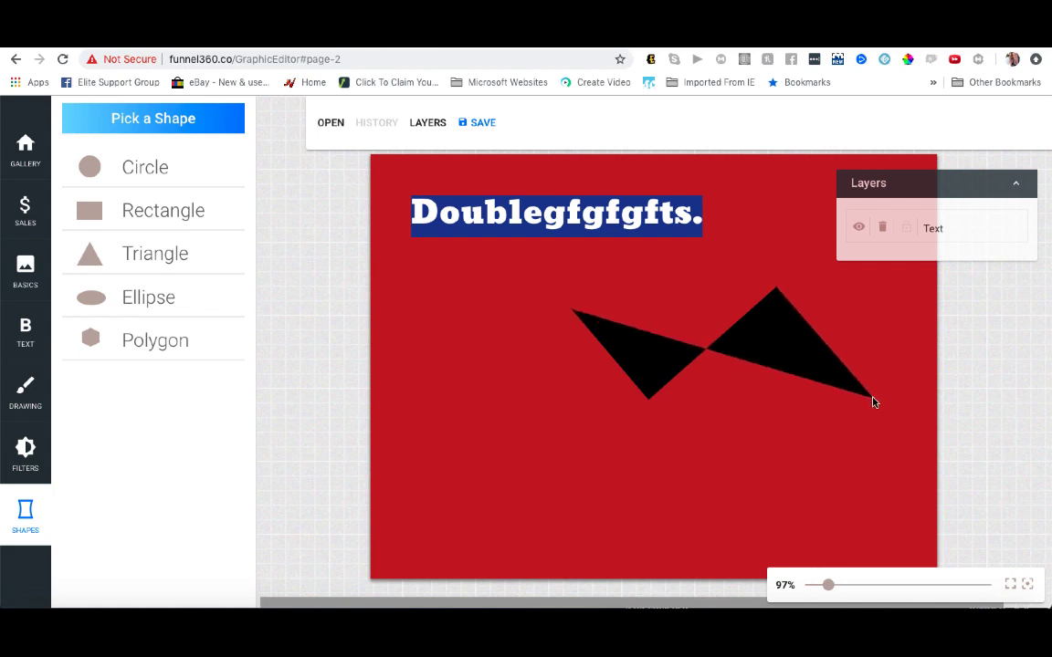
click(871, 400)
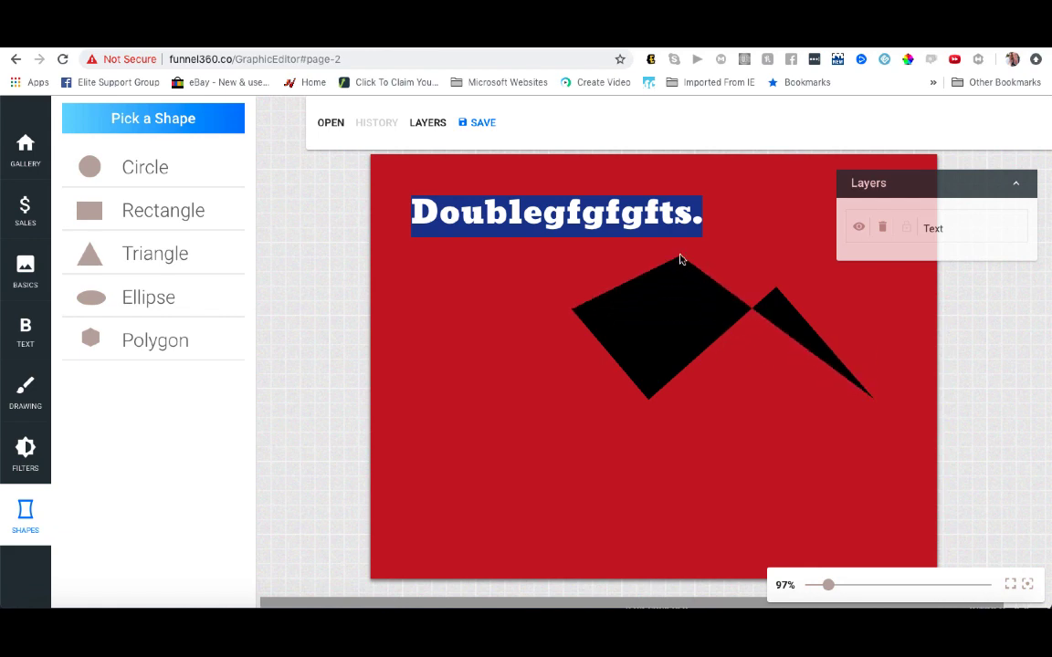
click(680, 256)
click(222, 340)
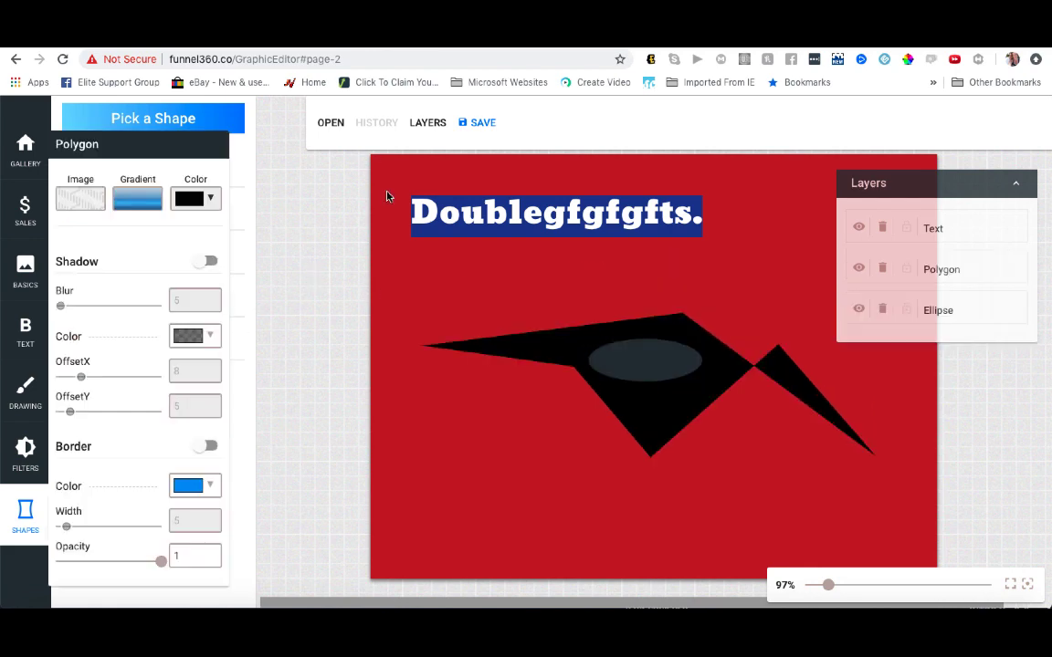
Open the image source options and start an upload from the computer
click(331, 124)
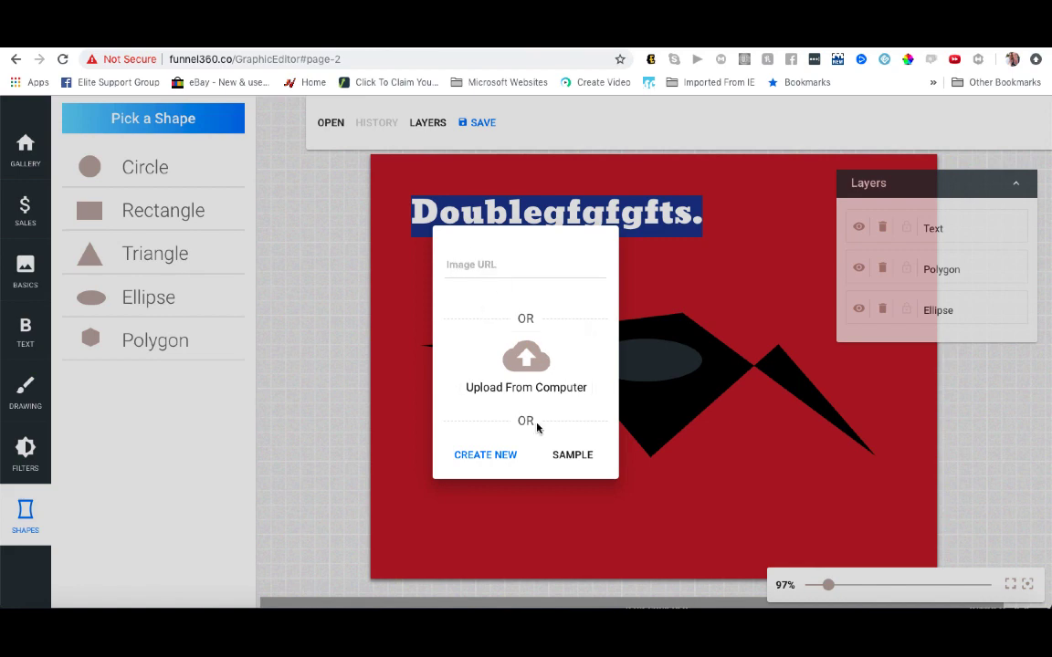
click(526, 358)
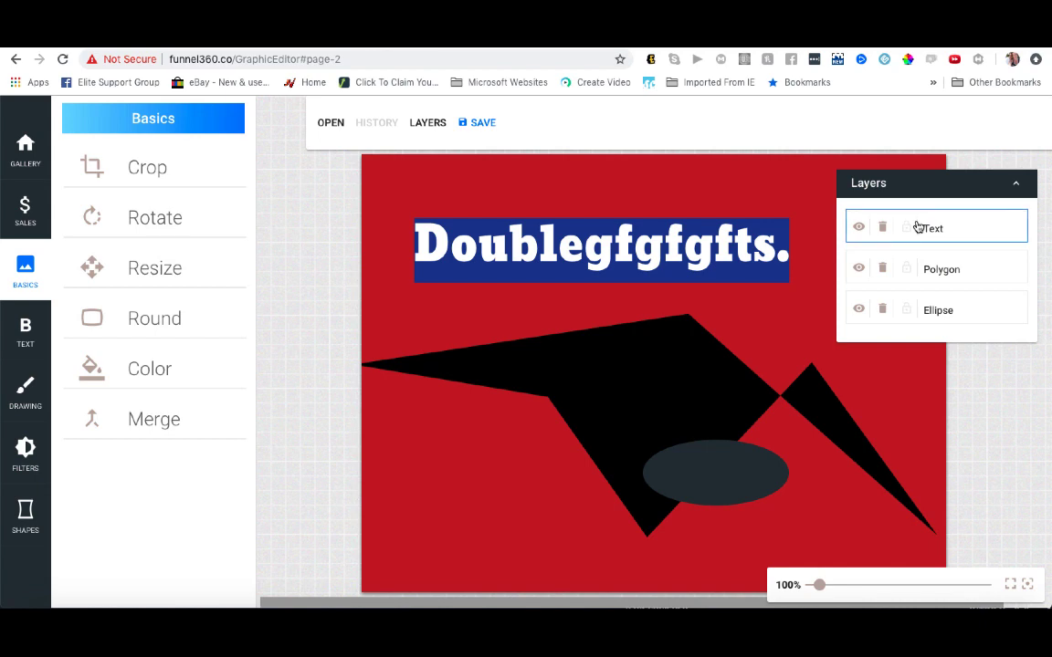
Hide the text layer, show it again, and delete it
click(860, 228)
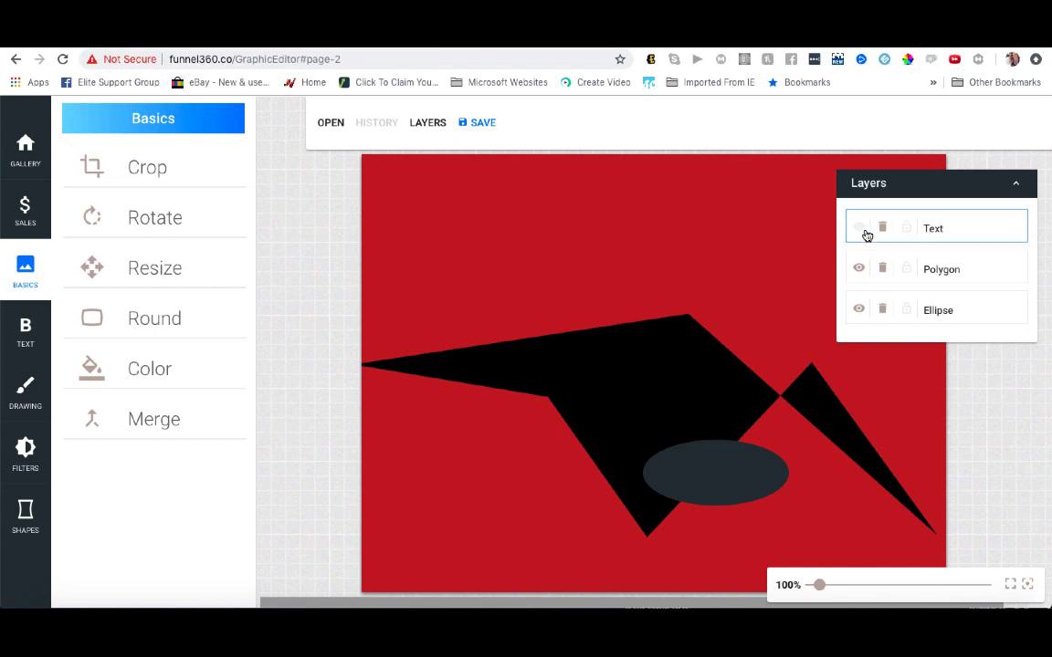
click(864, 230)
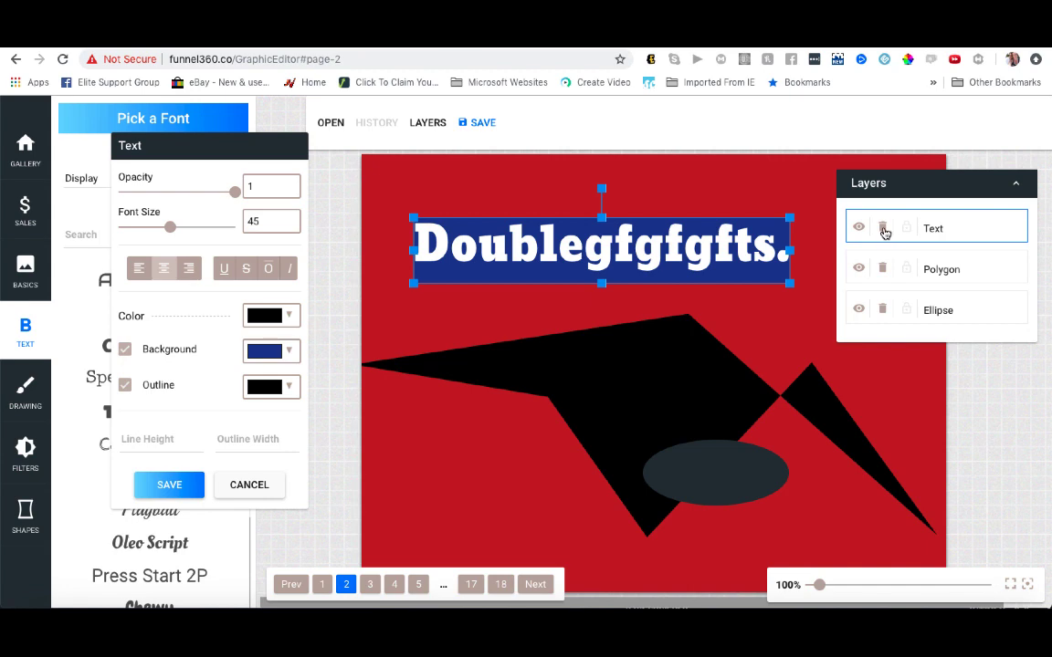
click(882, 230)
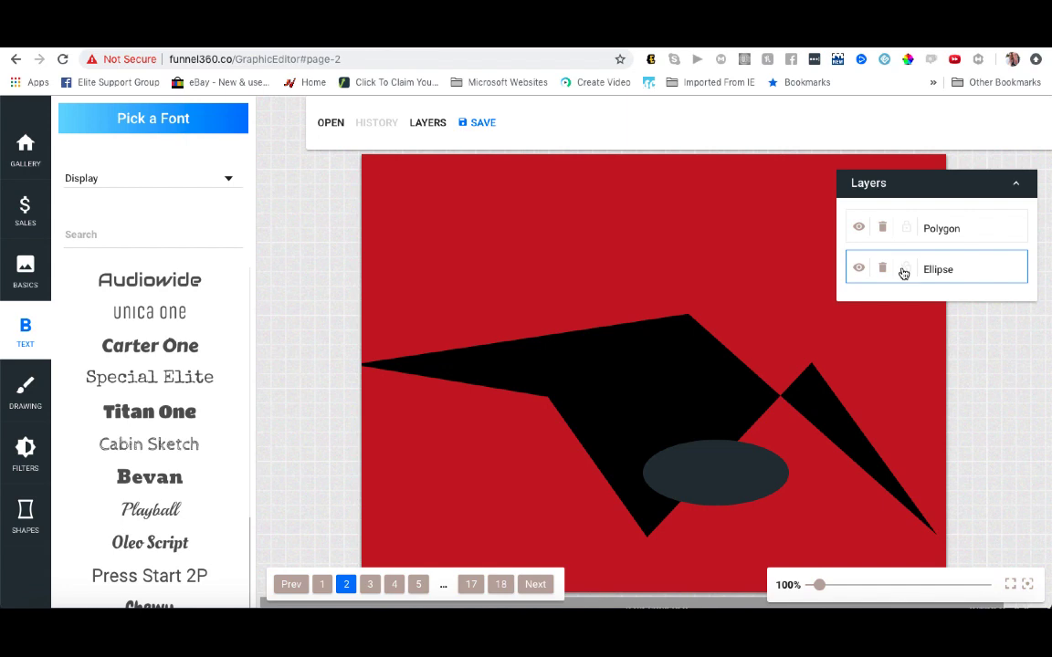
Move the polygon slightly lower with the ellipse layer locked, and unlock the ellipse and shift it left onto the polygon's body
click(905, 269)
drag(708, 387, 714, 467)
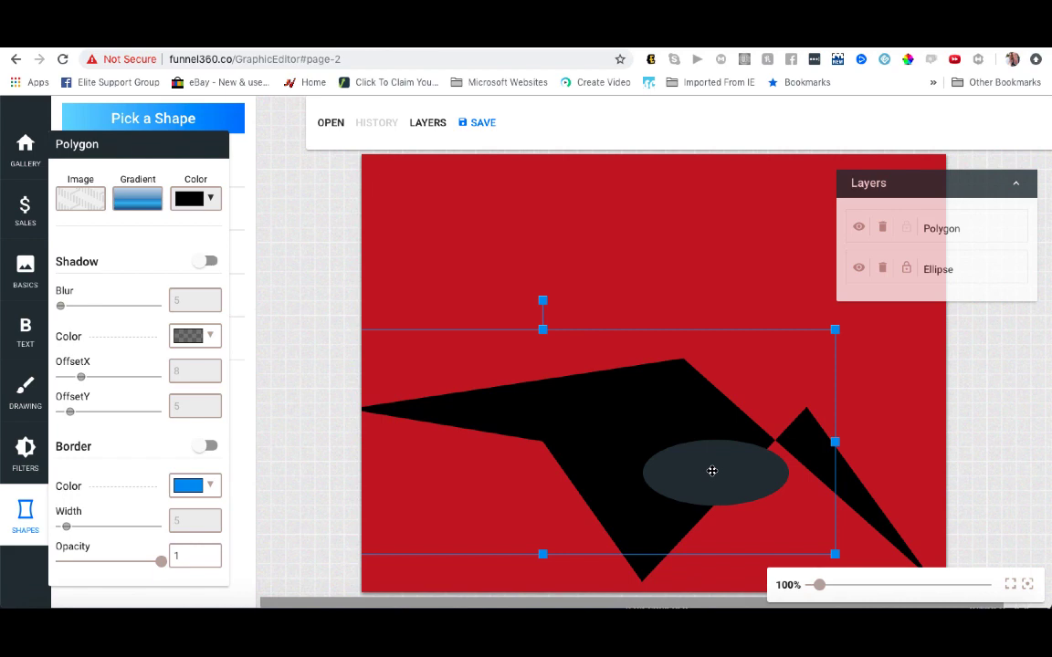
click(904, 268)
drag(716, 453, 653, 460)
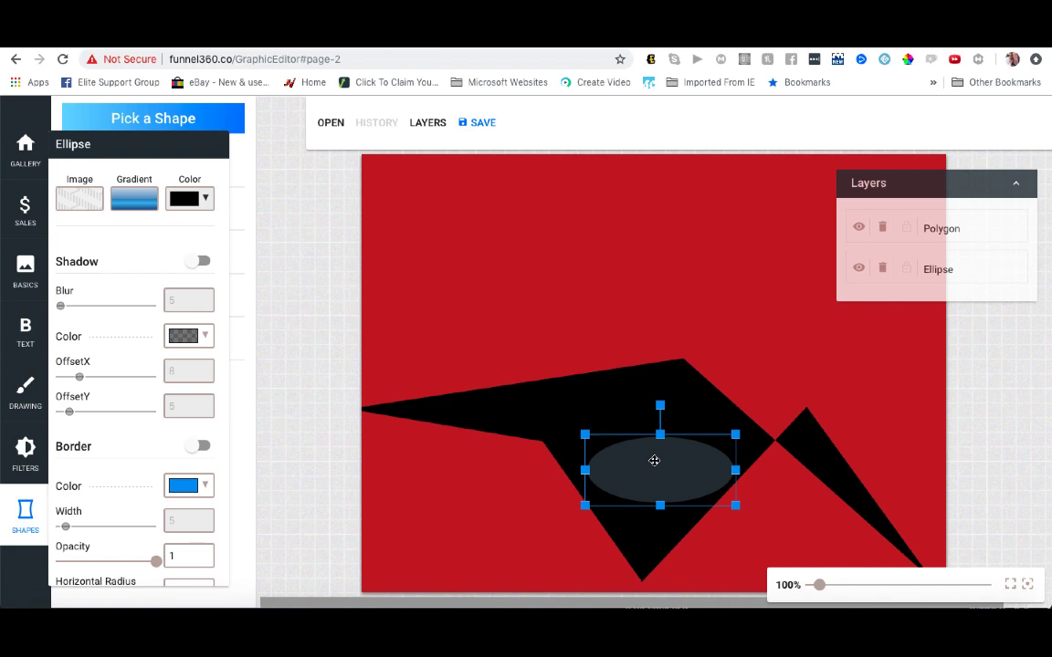